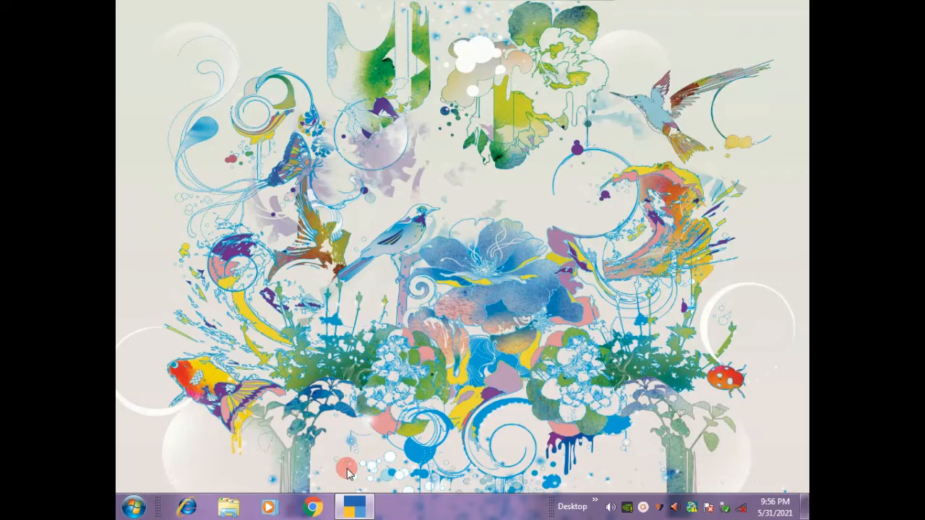
# - Switch to TallyPrime and start a new sales voucher in Item Invoice mode
pyautogui.click(354, 507)
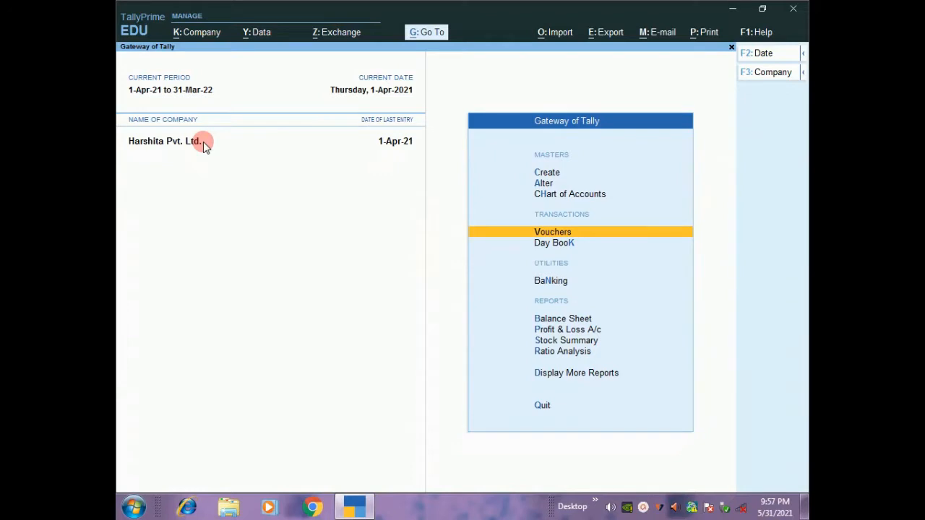
pyautogui.press('Down')
pyautogui.press('Up')
pyautogui.press('Return')
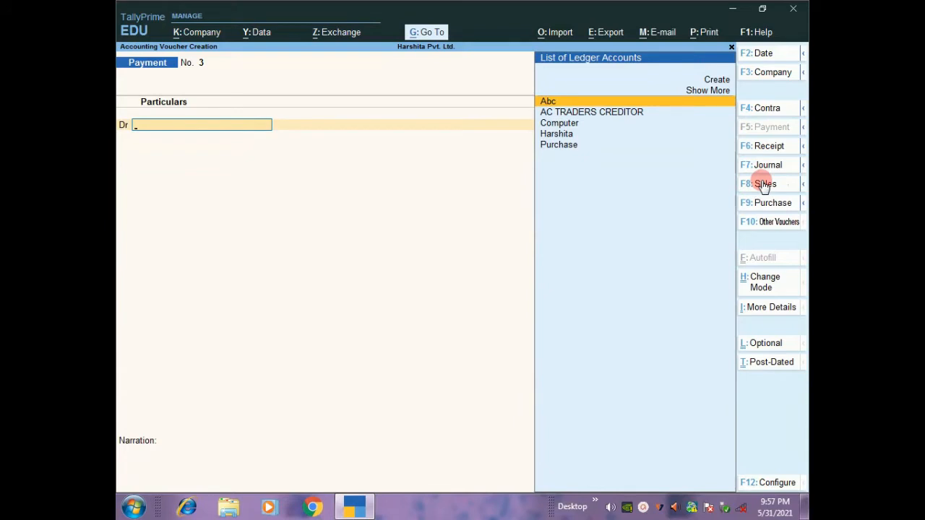
pyautogui.press('F8')
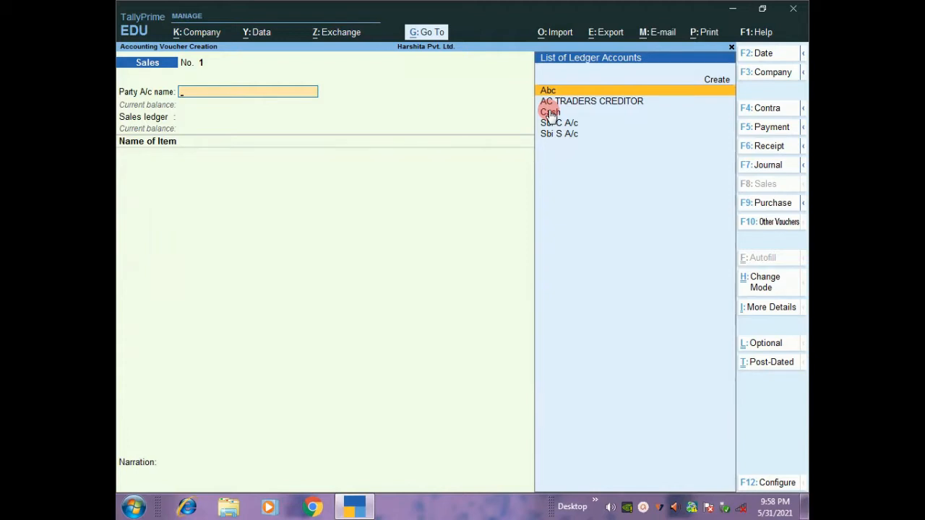
pyautogui.click(757, 282)
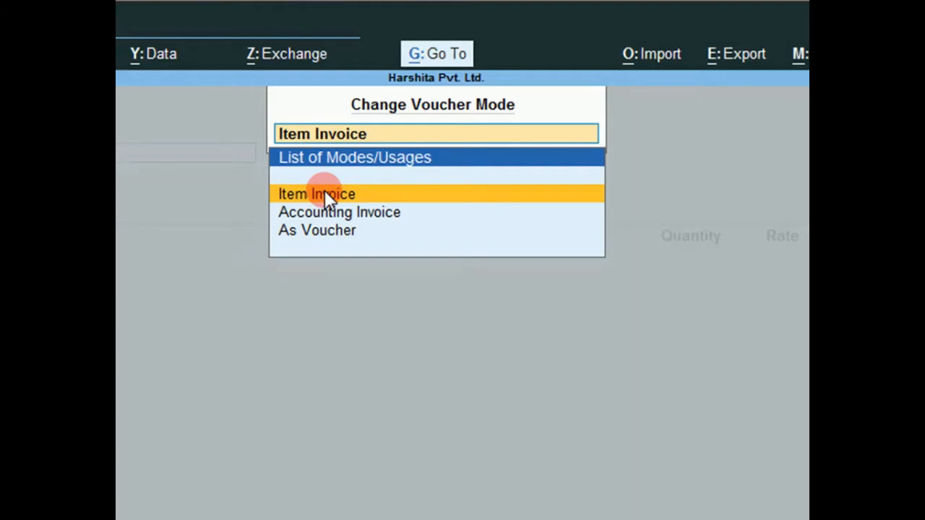
pyautogui.click(325, 193)
# - Set the sales voucher's party account to Cash and leave all the dispatch details blank
pyautogui.press('Down')
pyautogui.press('Down')
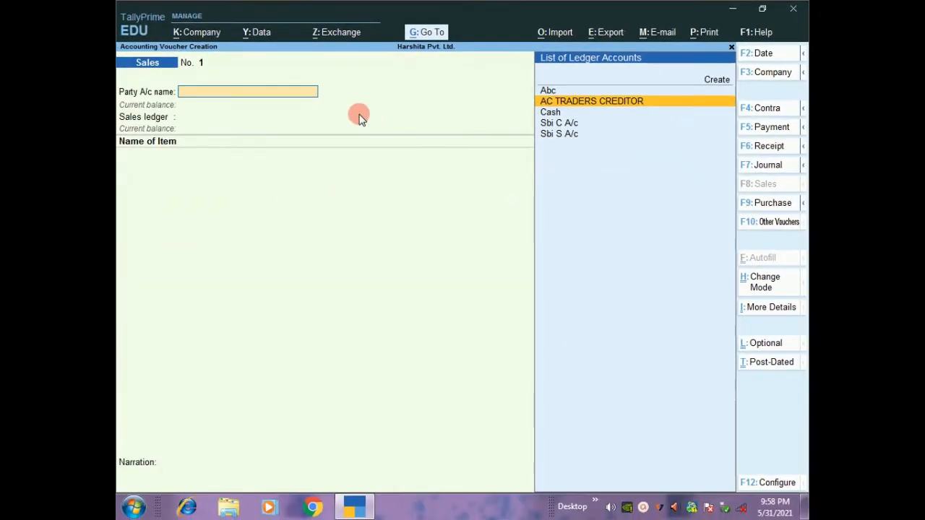
pyautogui.press('Return')
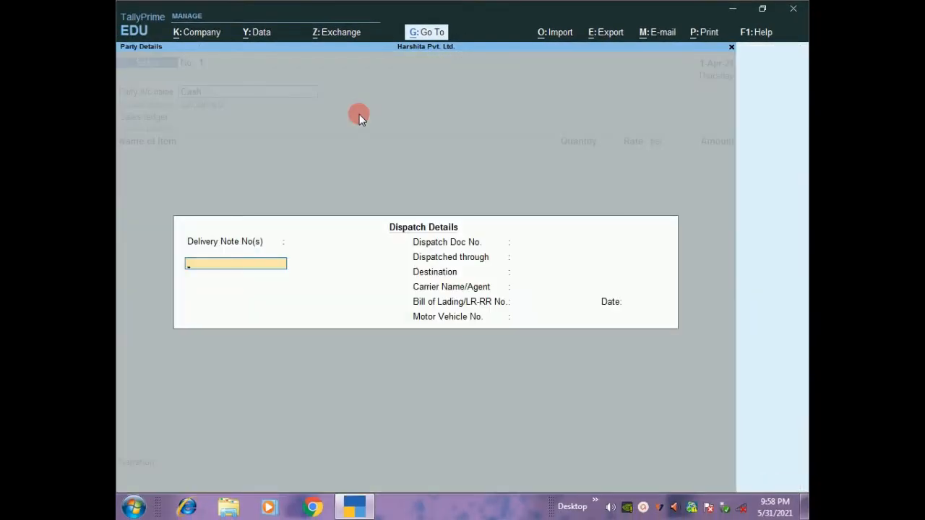
pyautogui.press('Return')
pyautogui.press('Return')
pyautogui.press('Return')
pyautogui.press('Return')
pyautogui.press('Return')
pyautogui.press('Return')
pyautogui.press('Return')
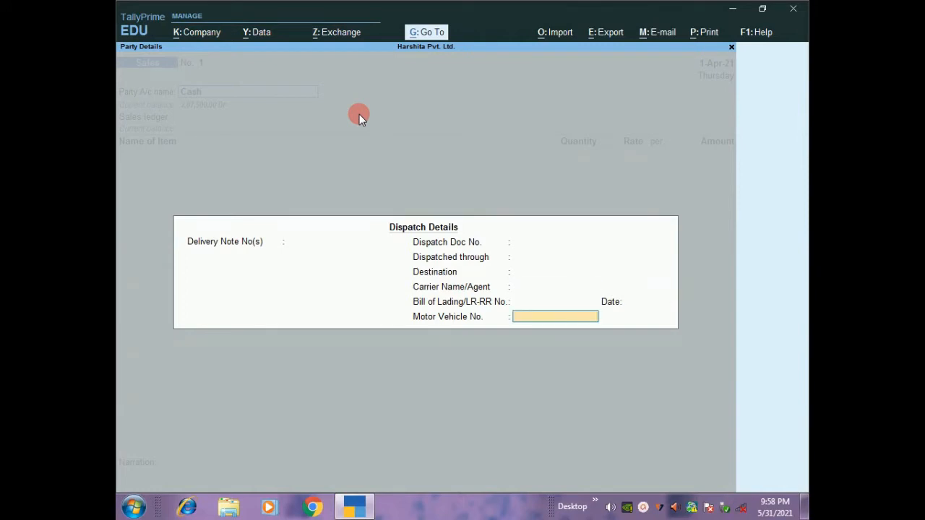
pyautogui.press('Return')
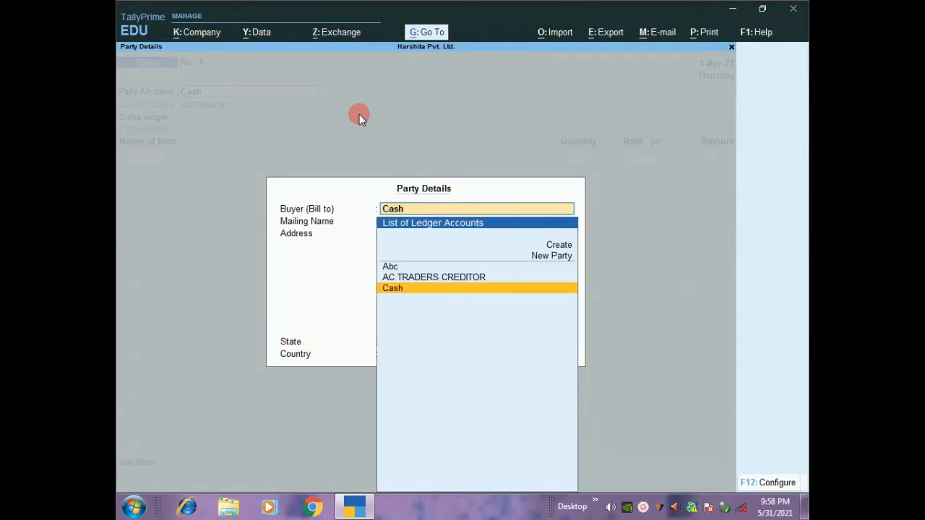
# - Enter AD TRADERS as a new party for the buyer (bill to) in the party details
pyautogui.write('AD')
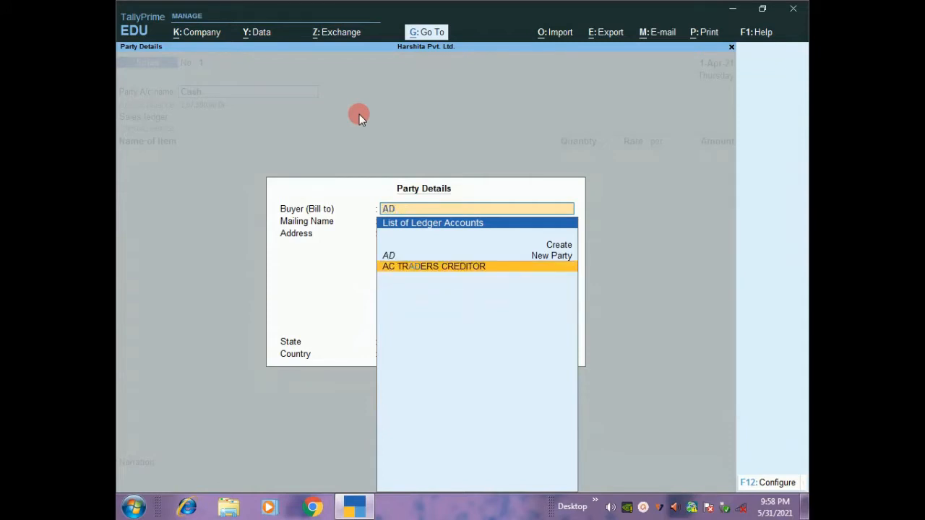
pyautogui.write(' TRADER')
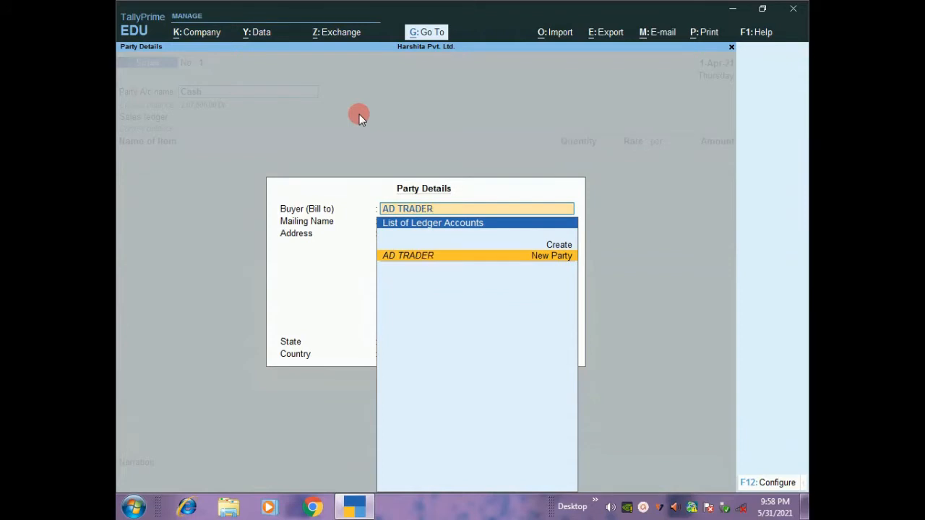
pyautogui.write('S')
pyautogui.press('Return')
pyautogui.press('Return')
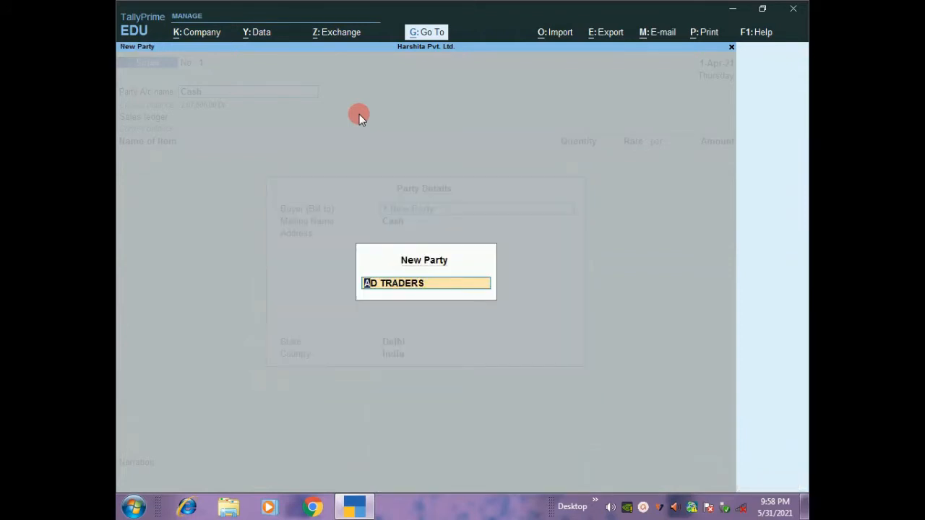
pyautogui.press('Return')
# - Fill in the buyer's address and accept the party details with state Delhi and country India
pyautogui.write('R')
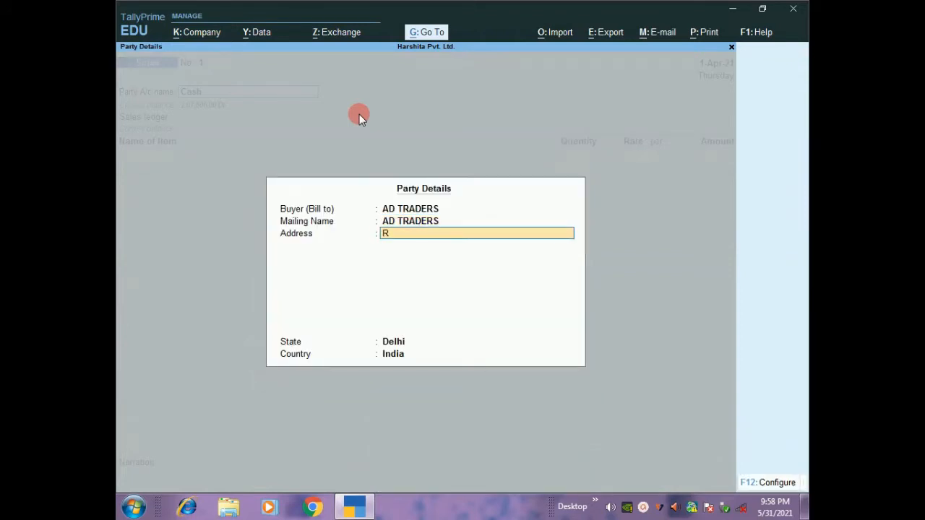
pyautogui.write('ANI BAGH')
pyautogui.press('Return')
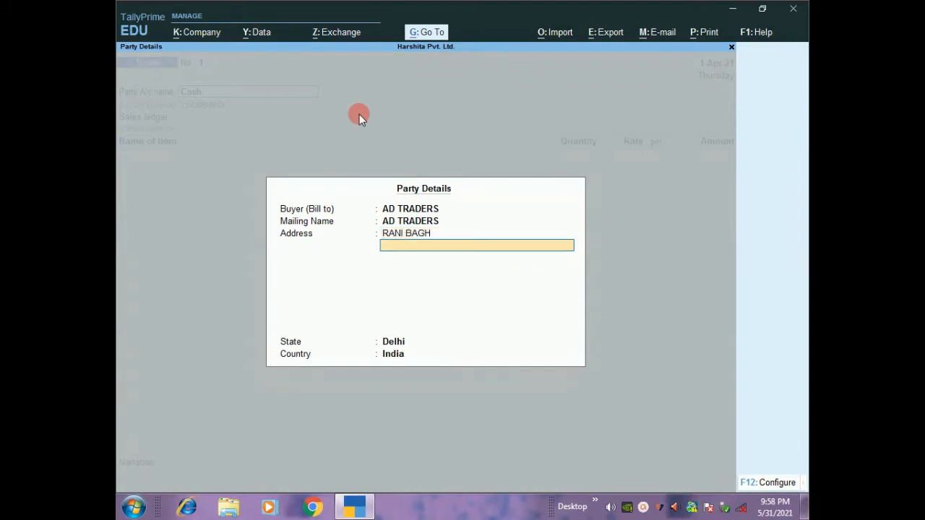
pyautogui.press('Return')
pyautogui.press('Return')
pyautogui.press('Return')
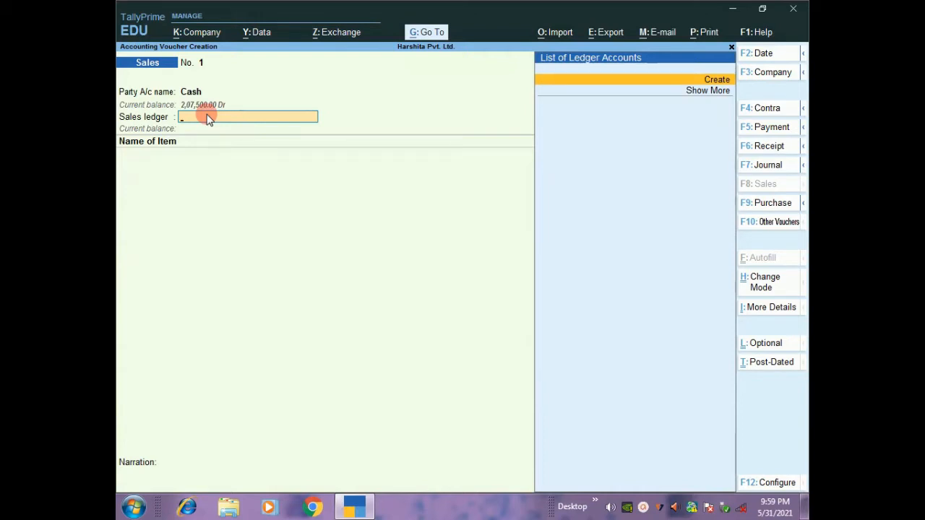
# - Create a new ledger named SALES for the voucher and place it under the Sales Accounts group
pyautogui.click(713, 82)
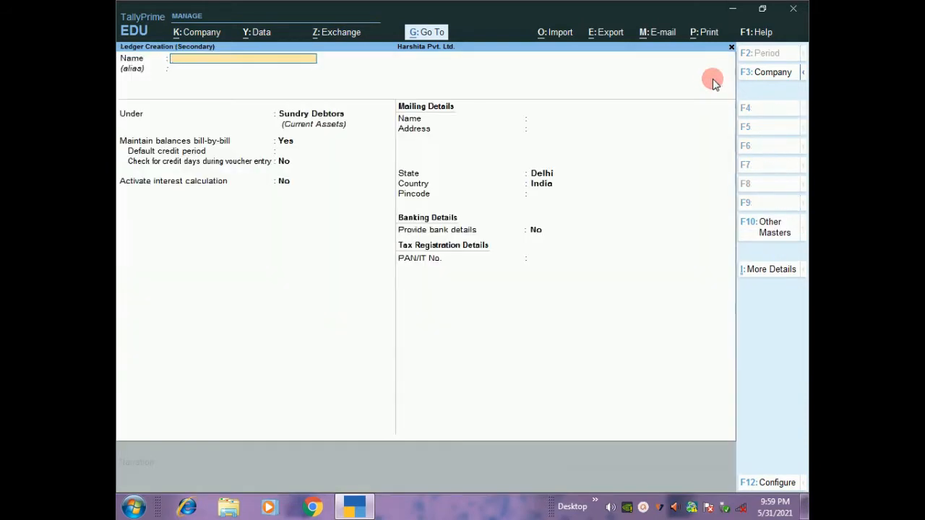
pyautogui.write('SALES')
pyautogui.press('Return')
pyautogui.press('Return')
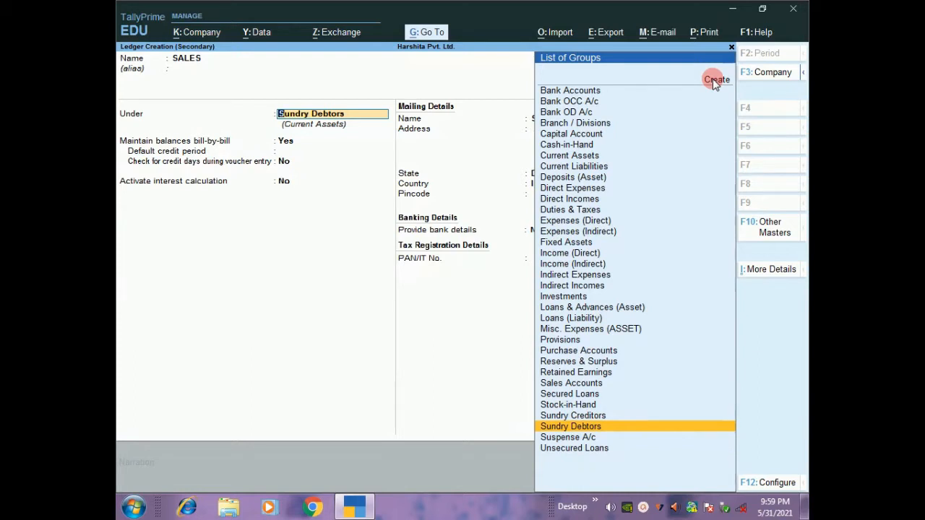
pyautogui.press('Down')
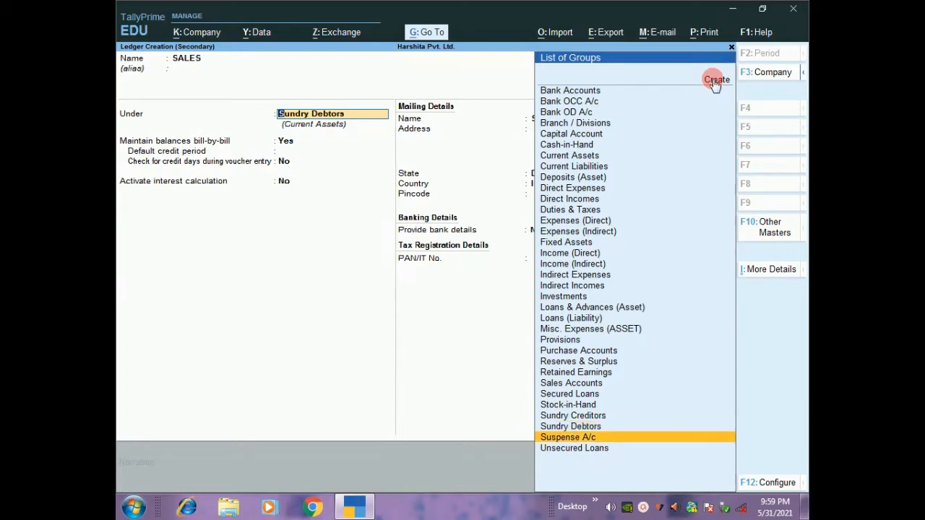
pyautogui.press('Up')
pyautogui.press('Up')
pyautogui.press('Up')
pyautogui.press('Up')
pyautogui.press('Up')
pyautogui.press('Return')
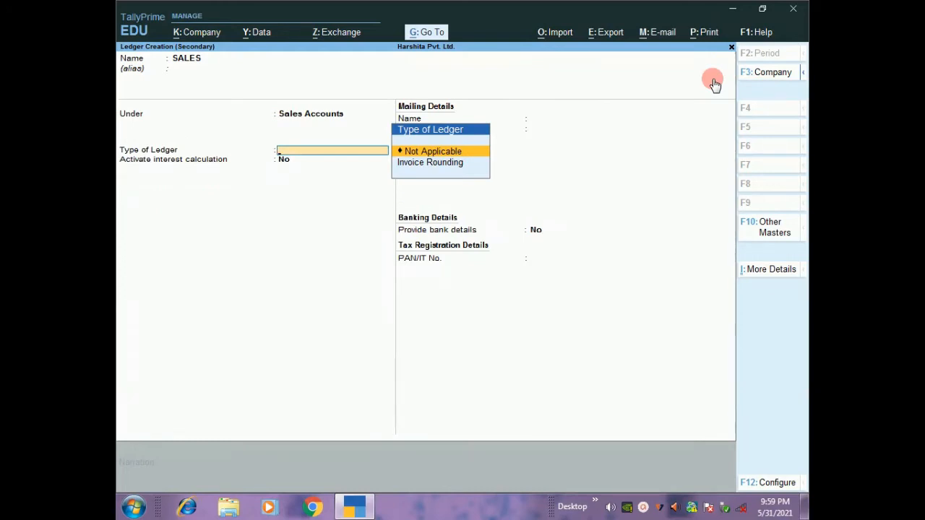
# - Set the ledger type to Not Applicable, provide no bank details and save the SALES ledger
pyautogui.press('Return')
pyautogui.press('Return')
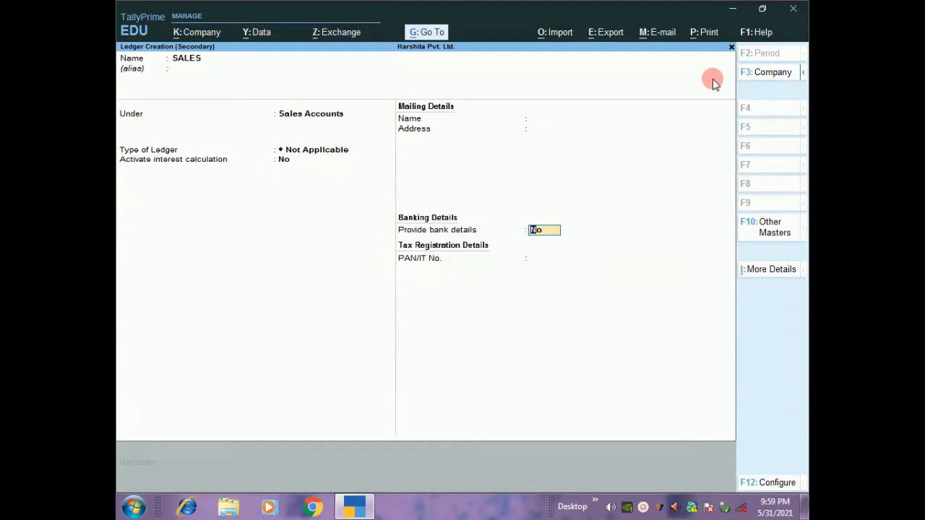
pyautogui.press('Return')
pyautogui.press('Return')
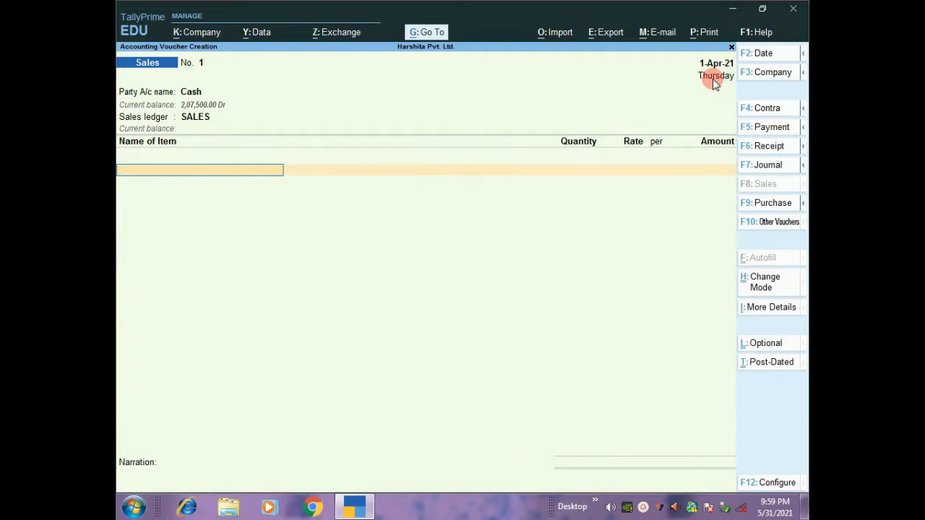
# - Choose RAM from the stock items as the first item of the sales voucher
pyautogui.press('space')
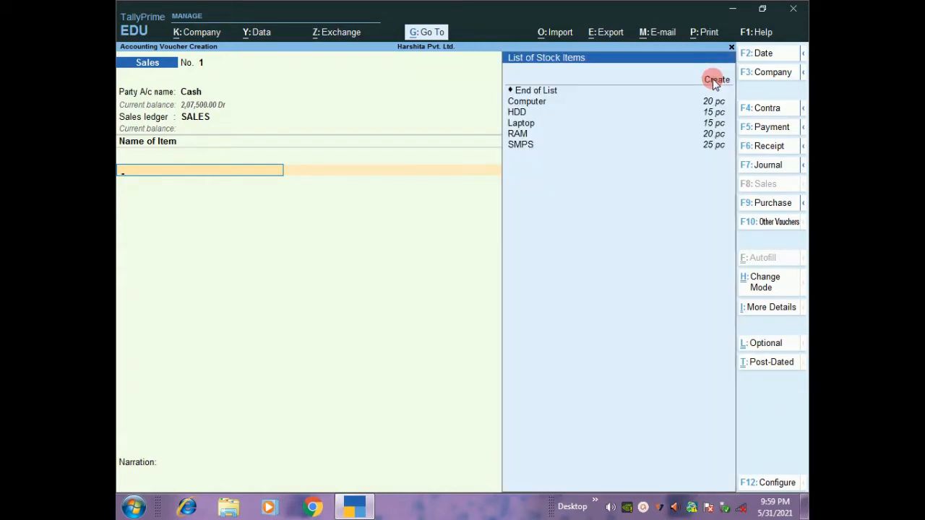
pyautogui.press('Down')
pyautogui.press('Down')
pyautogui.press('Down')
pyautogui.press('Down')
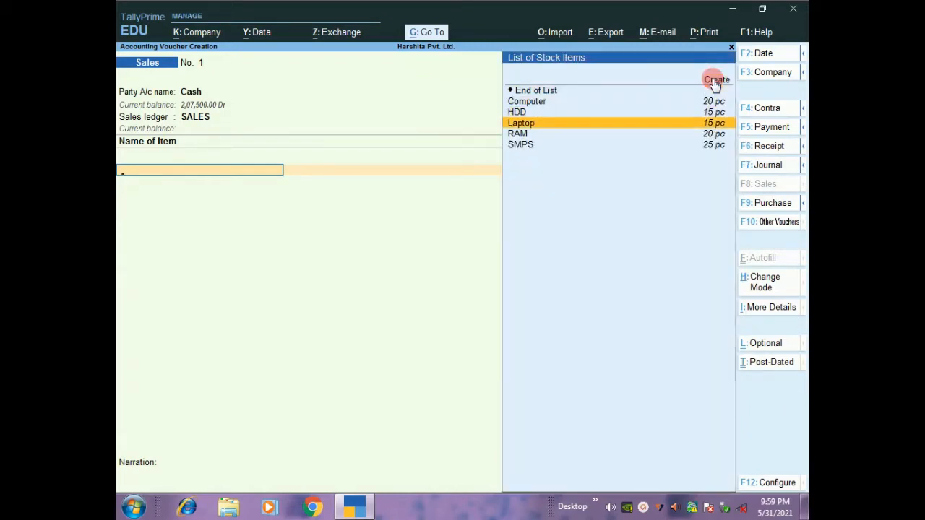
pyautogui.press('Up')
pyautogui.press('Down')
pyautogui.press('Down')
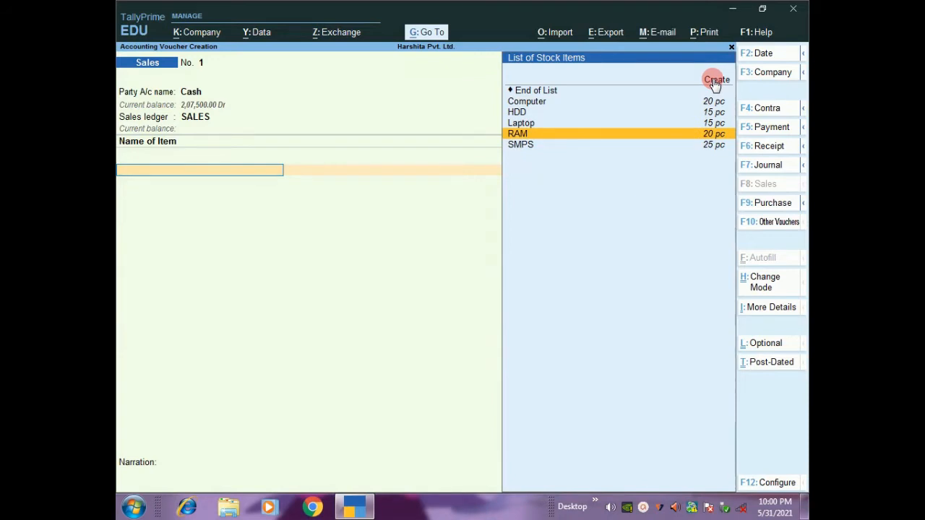
pyautogui.press('Return')
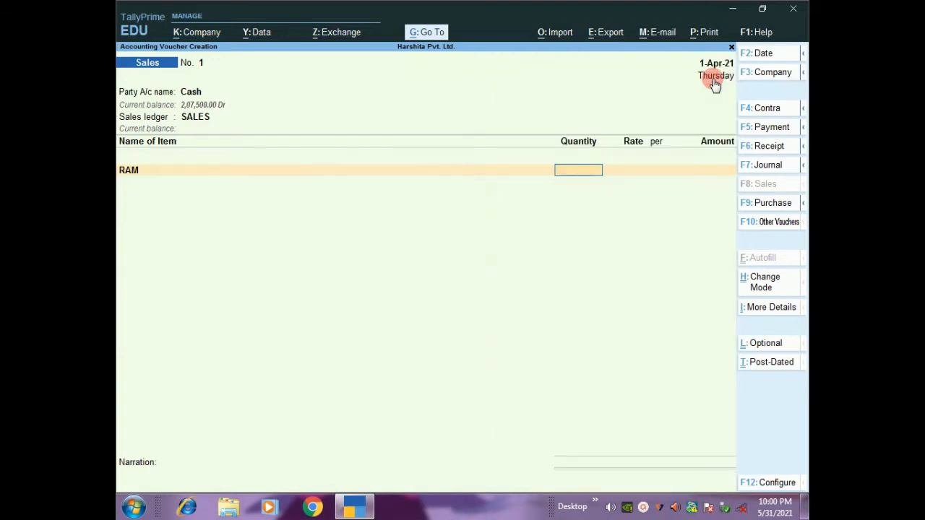
# - Set the RAM line to a quantity of 10 pc at a rate of 500 per pc
pyautogui.write('10')
pyautogui.press('Return')
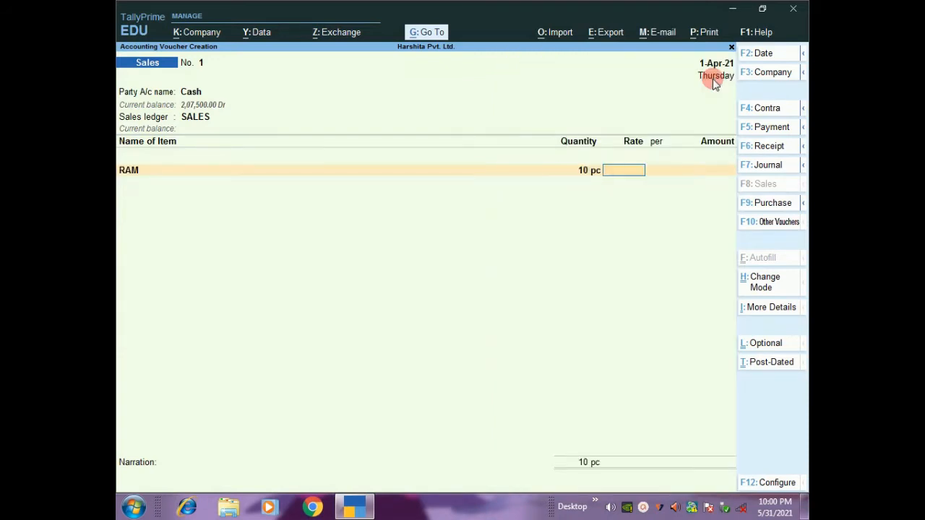
pyautogui.write('500')
pyautogui.press('Return')
pyautogui.press('Return')
pyautogui.press('Return')
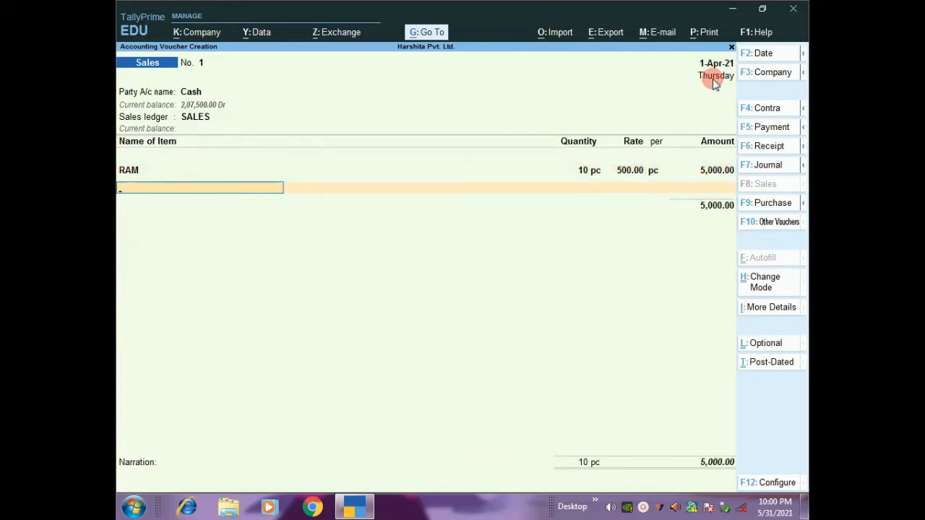
# - Add HDD as the second item with a quantity of 10 pc at a rate of 500 per pc
pyautogui.press('Return')
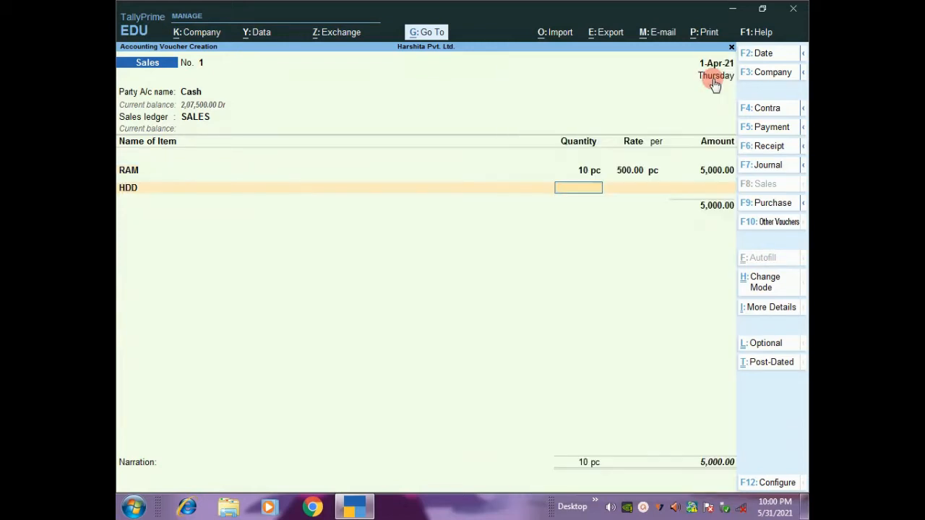
pyautogui.write('10')
pyautogui.press('Return')
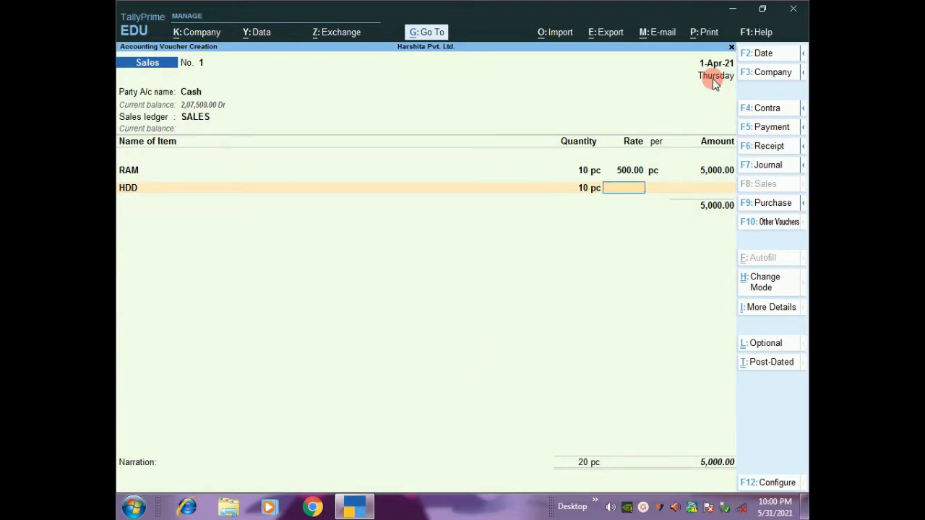
pyautogui.write('500')
pyautogui.press('Return')
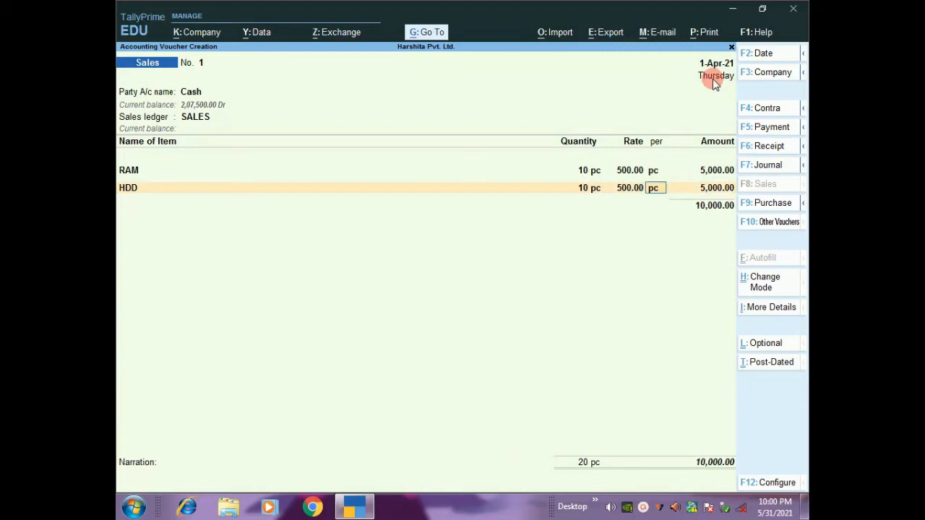
pyautogui.press('Return')
pyautogui.press('Return')
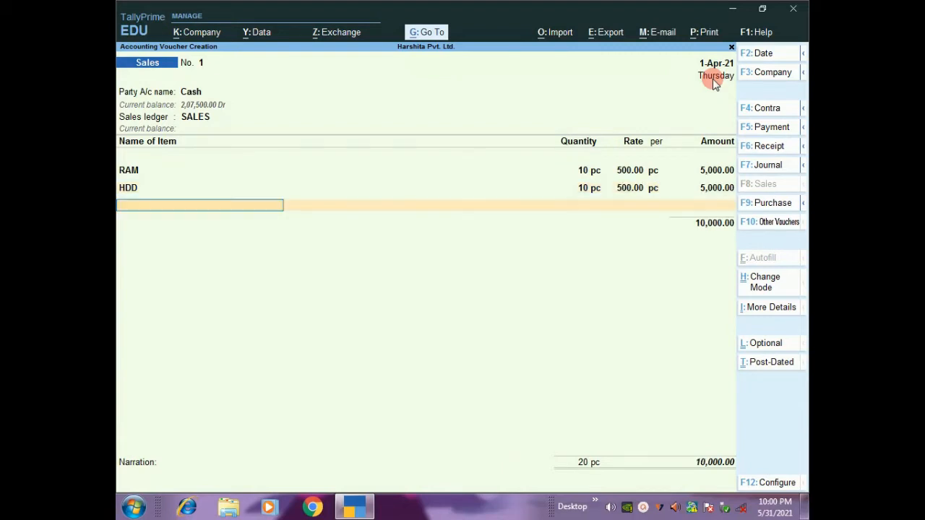
# - End the item list, save the sales voucher without a narration and return to the Gateway of Tally
pyautogui.press('Return')
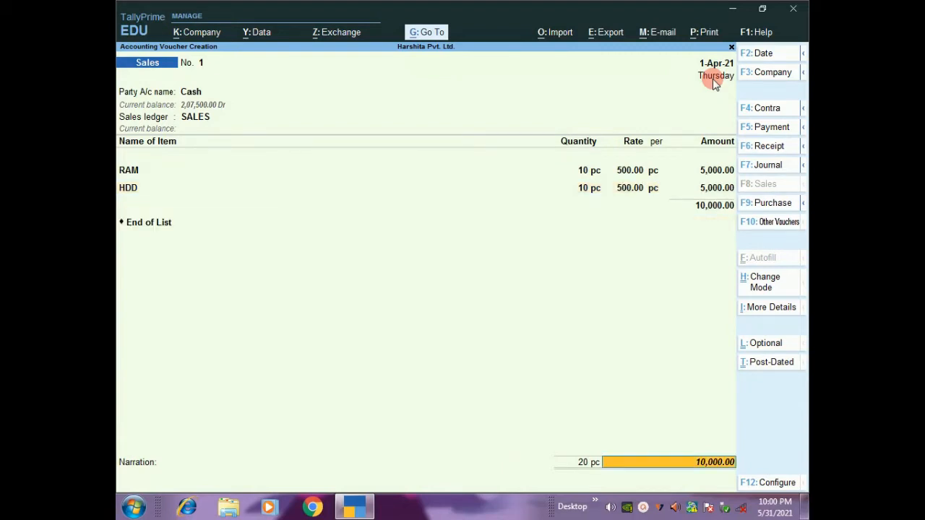
pyautogui.press('Return')
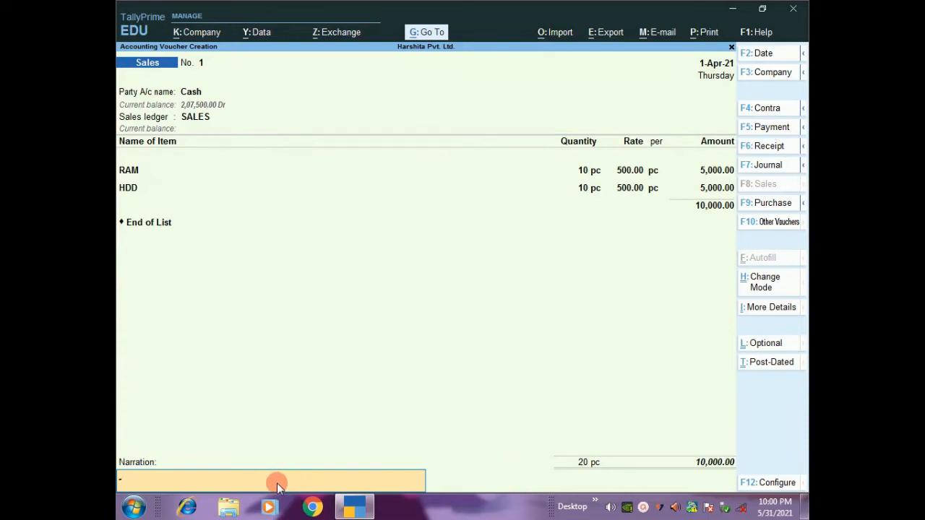
pyautogui.press('ctrl')
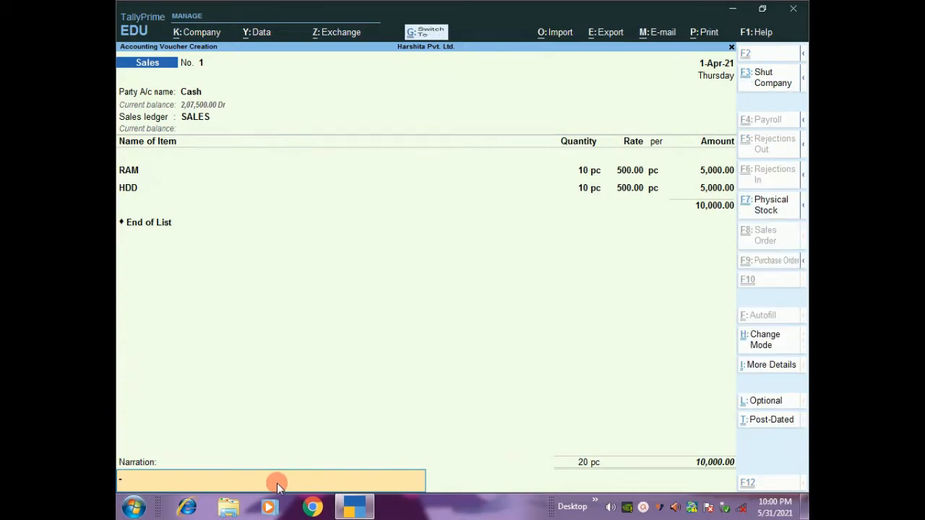
pyautogui.hotkey('ctrl', 'a')
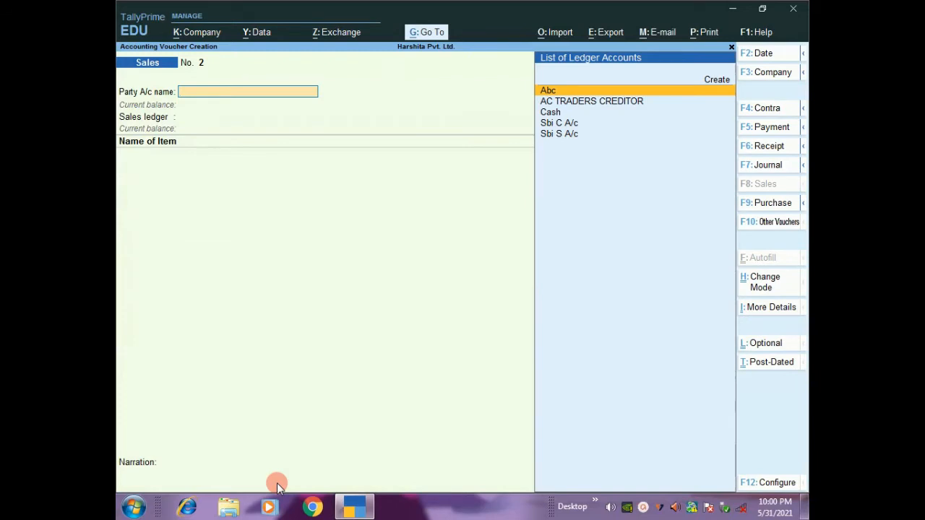
pyautogui.press('Escape')
pyautogui.press('y')
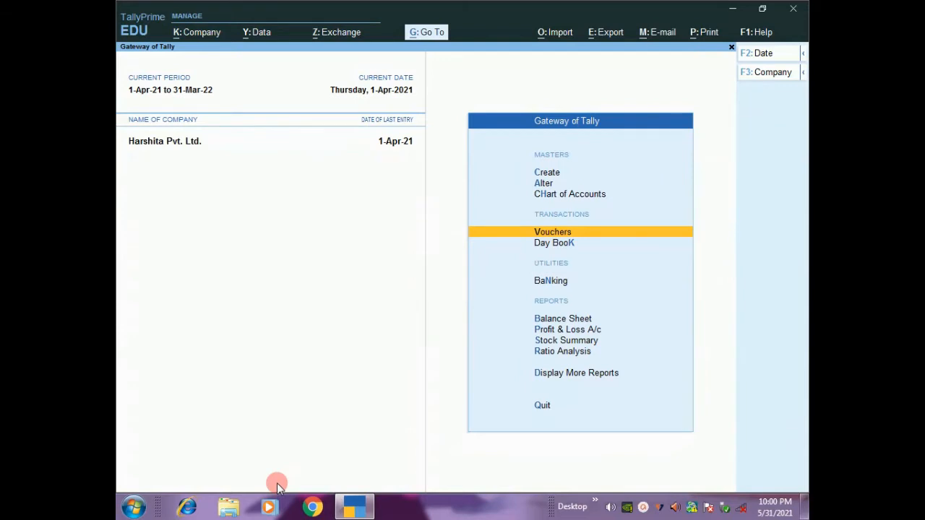
# - Review the cash sales voucher's item lines from the Day Book and return to the Gateway of Tally
pyautogui.press('Down')
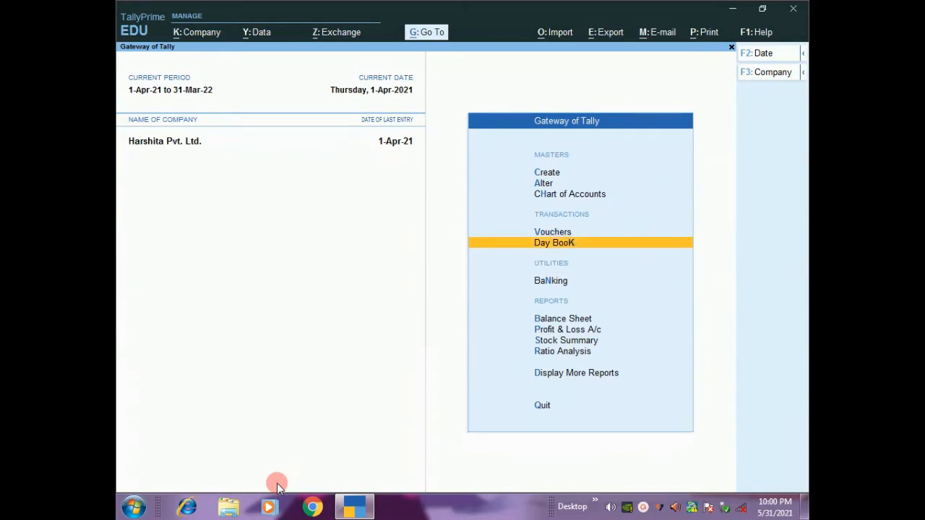
pyautogui.press('Return')
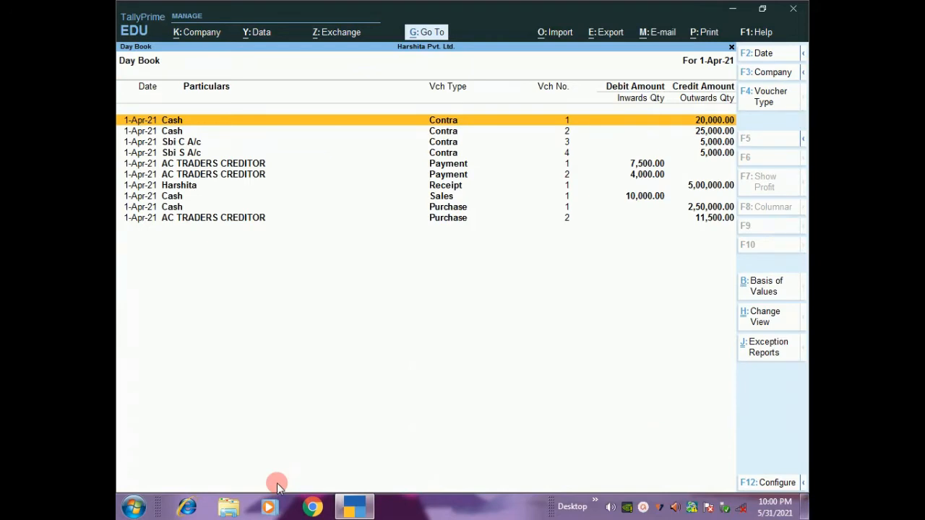
pyautogui.press('Down')
pyautogui.press('Down')
pyautogui.press('Down')
pyautogui.press('Down')
pyautogui.press('Down')
pyautogui.press('Down')
pyautogui.press('Down')
pyautogui.press('Down')
pyautogui.press('Up')
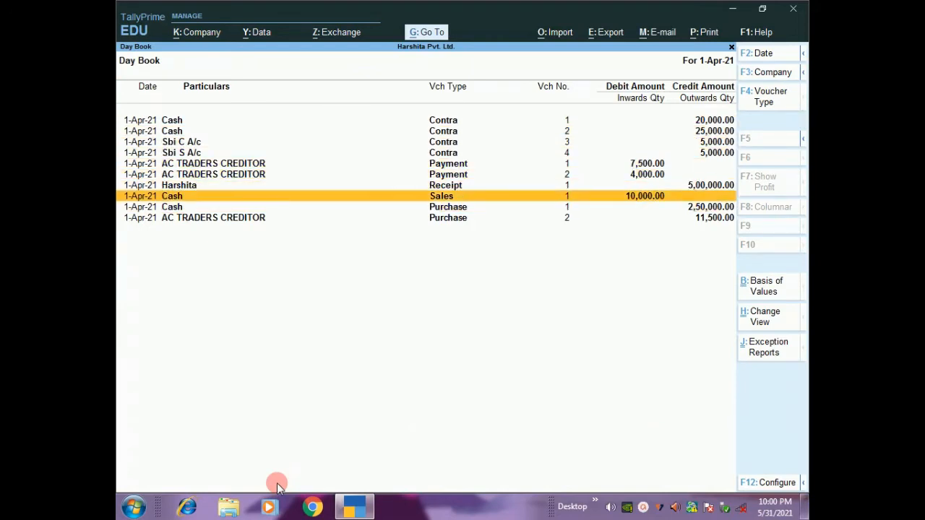
pyautogui.press('Return')
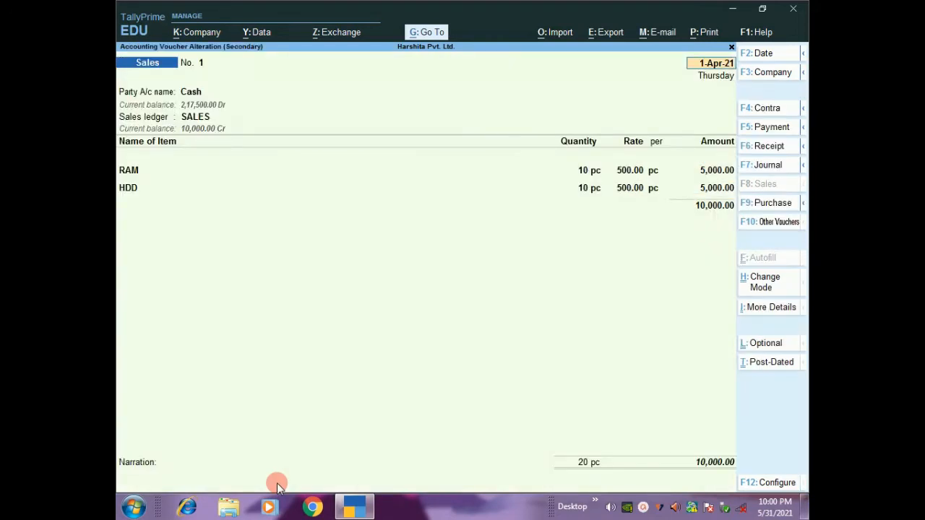
pyautogui.press('Escape')
pyautogui.press('Escape')
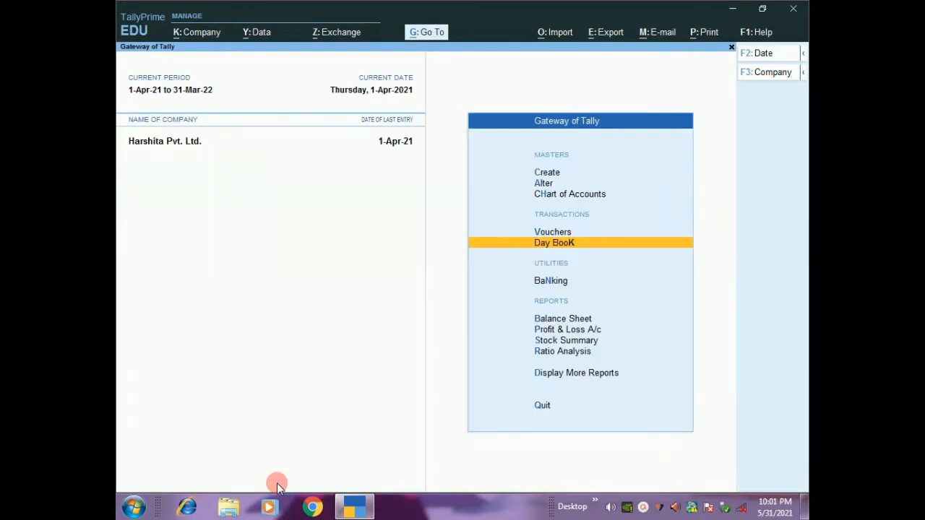
# - Show the Balance Sheet in detailed view and go to its assets side
pyautogui.press('Down')
pyautogui.press('Down')
pyautogui.press('Down')
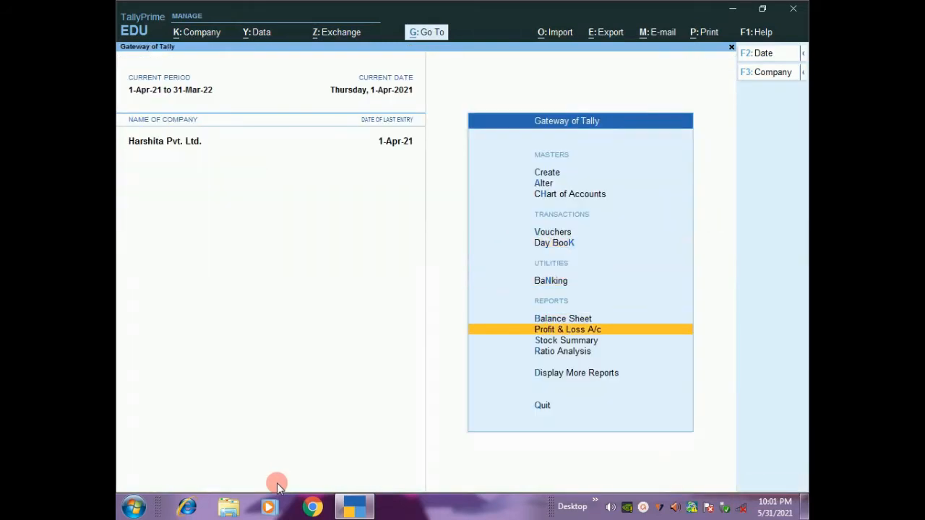
pyautogui.press('Up')
pyautogui.press('Return')
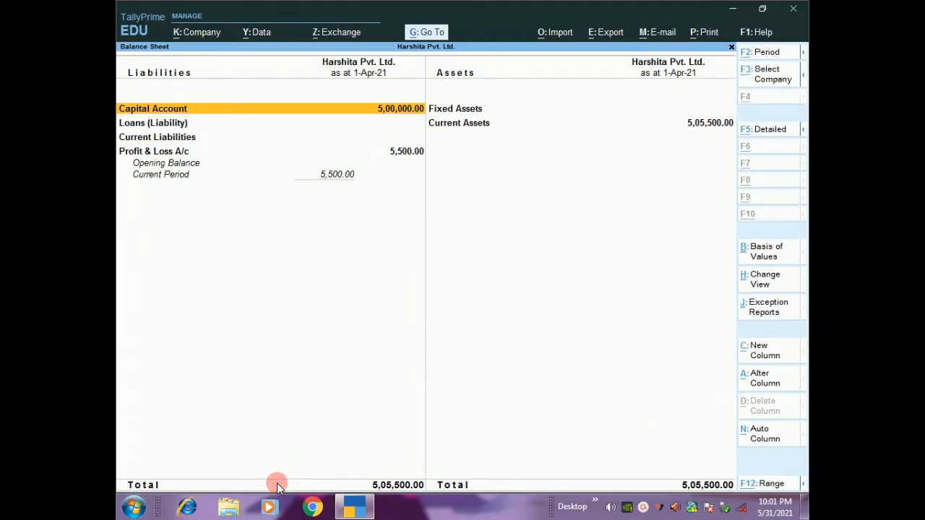
pyautogui.hotkey('alt', 'F5')
pyautogui.press('Right')
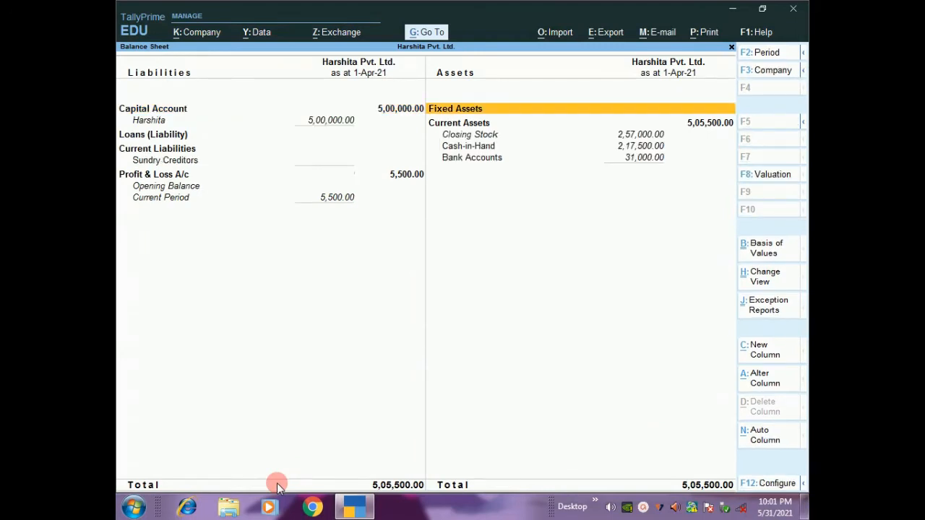
# - Examine the closing stock, cash-in-hand and bank account balances under Current Assets
pyautogui.press('Down')
pyautogui.press('Down')
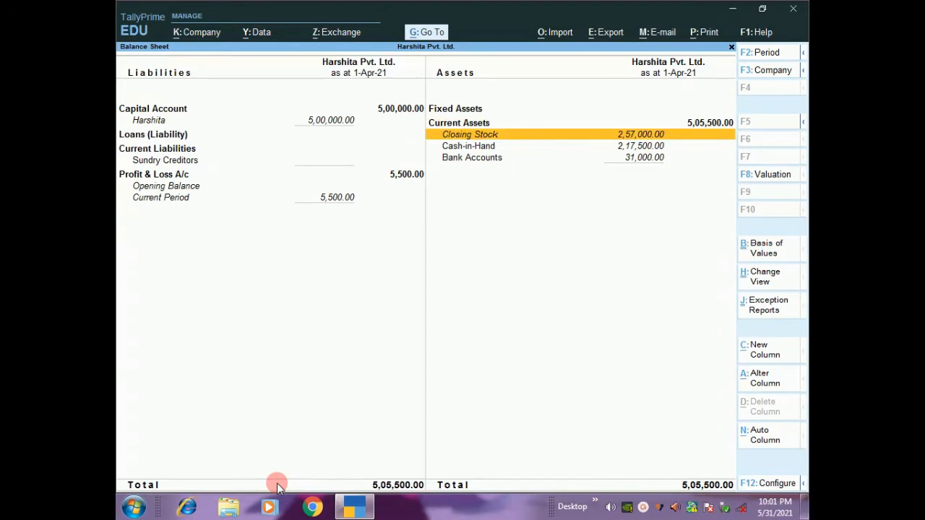
pyautogui.press('Down')
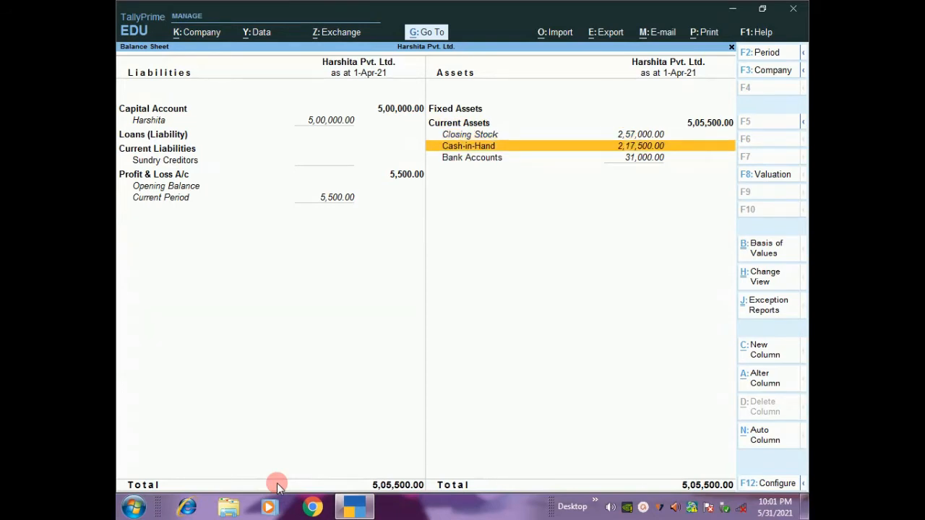
pyautogui.press('Down')
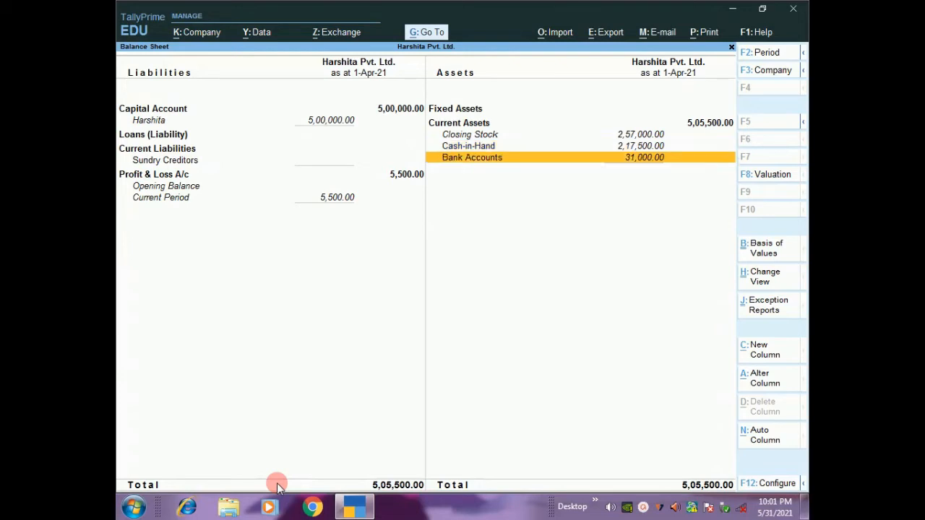
pyautogui.press('Up')
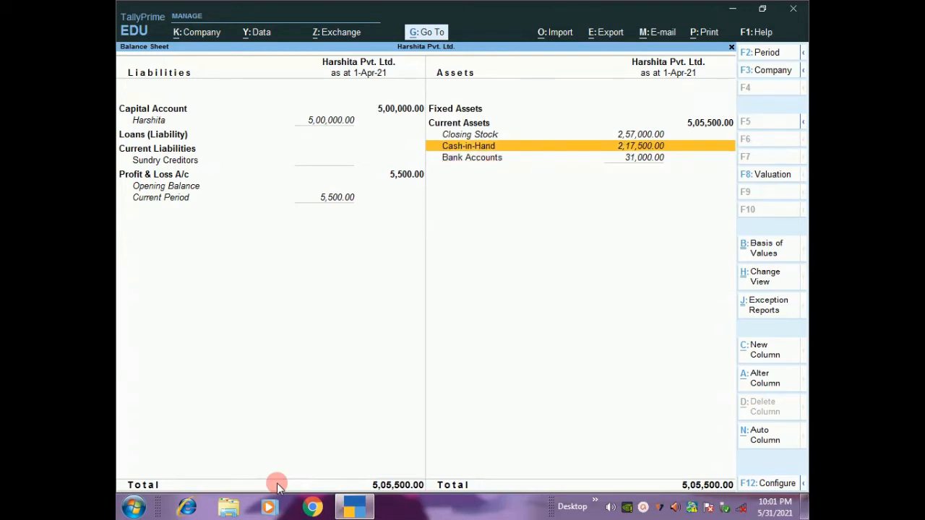
pyautogui.press('Up')
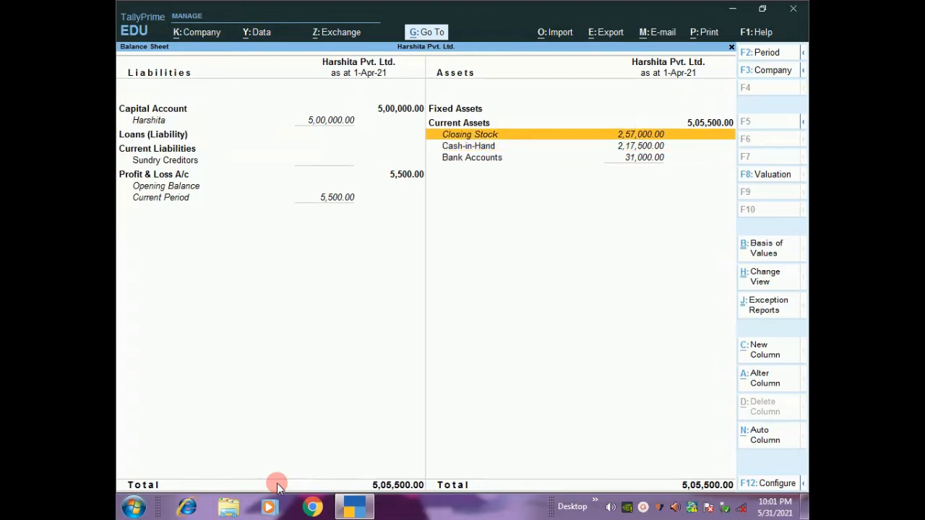
# - Drill down from Closing Stock to the RAM item's vouchers to check its movements, and return to the Gateway of Tally
pyautogui.press('Return')
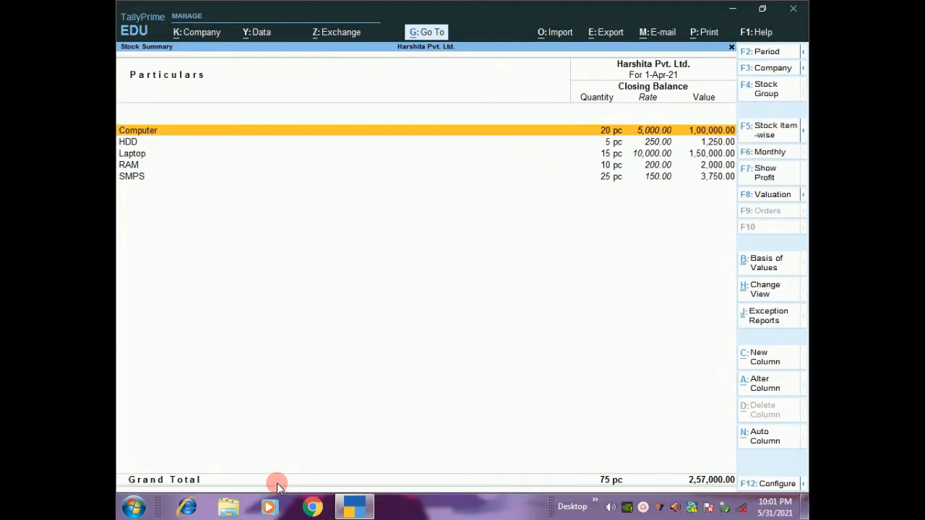
pyautogui.click(611, 166)
pyautogui.click(612, 166)
pyautogui.click(612, 166)
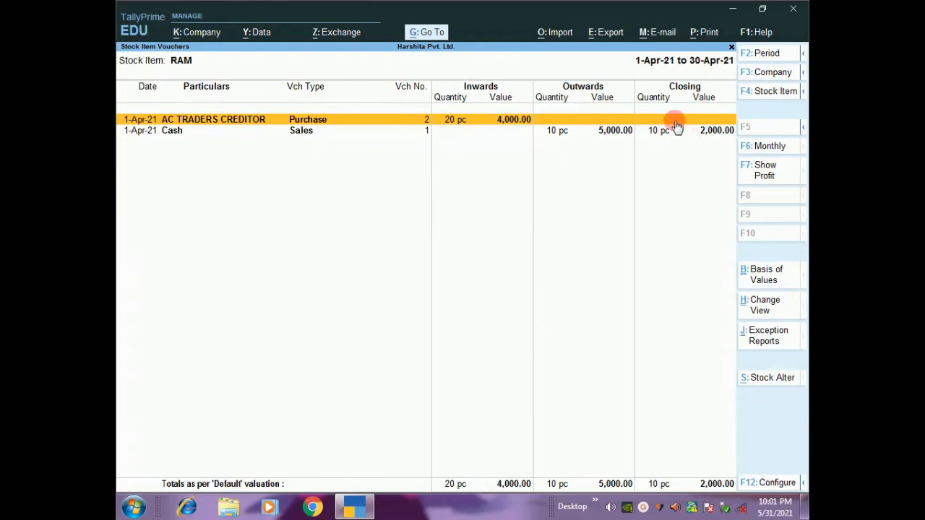
pyautogui.press('Escape')
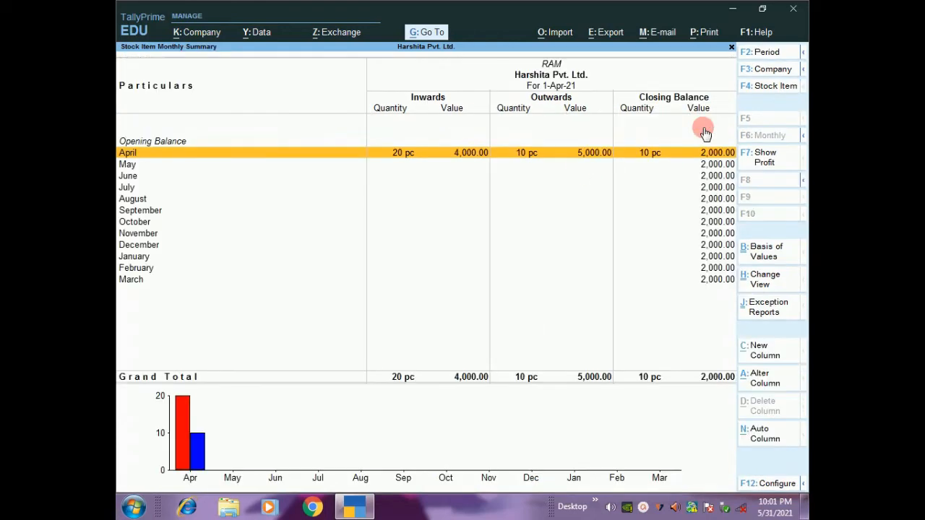
pyautogui.press('Escape')
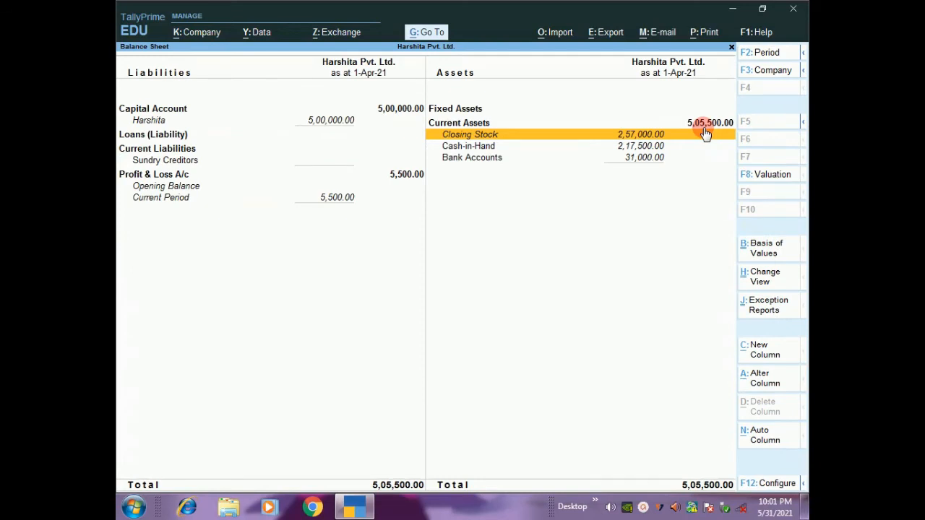
pyautogui.press('Escape')
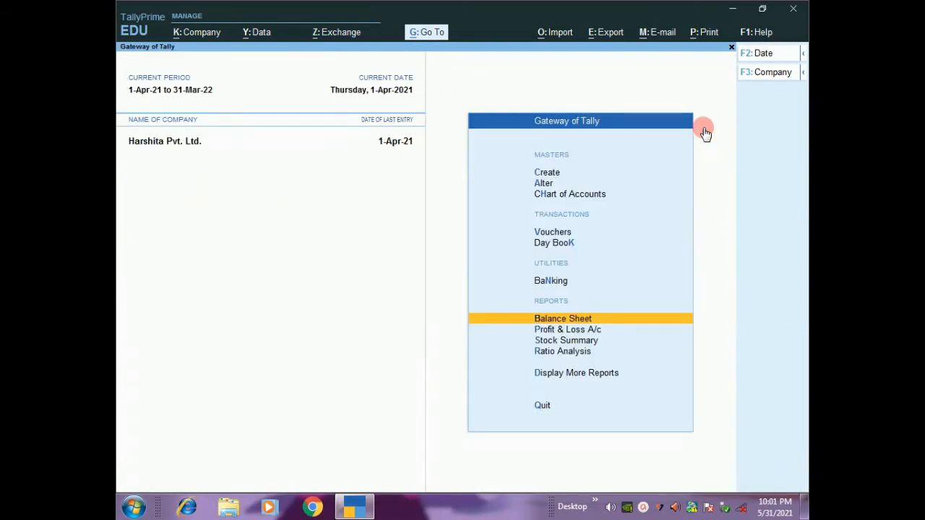
# - Check the closing balances of all items in the Stock Summary and return to the Gateway of Tally without quitting
pyautogui.press('Down')
pyautogui.press('Down')
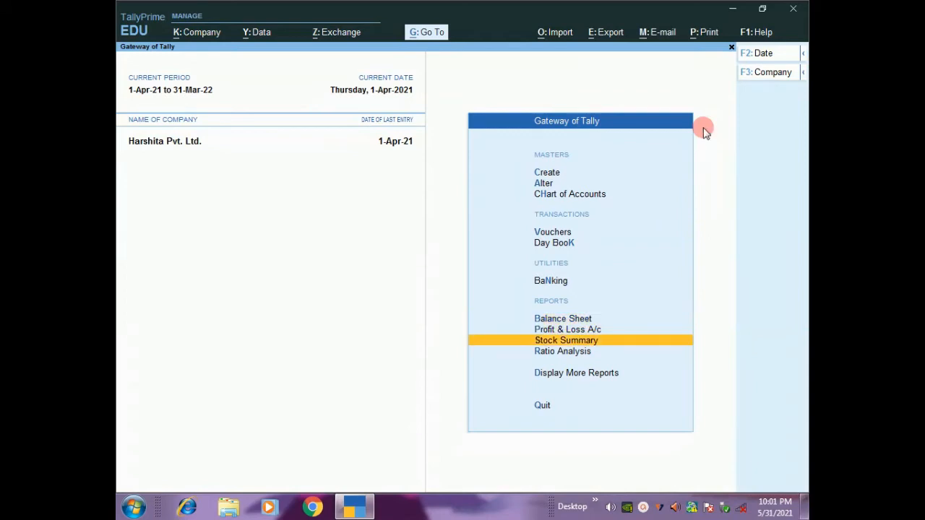
pyautogui.press('Return')
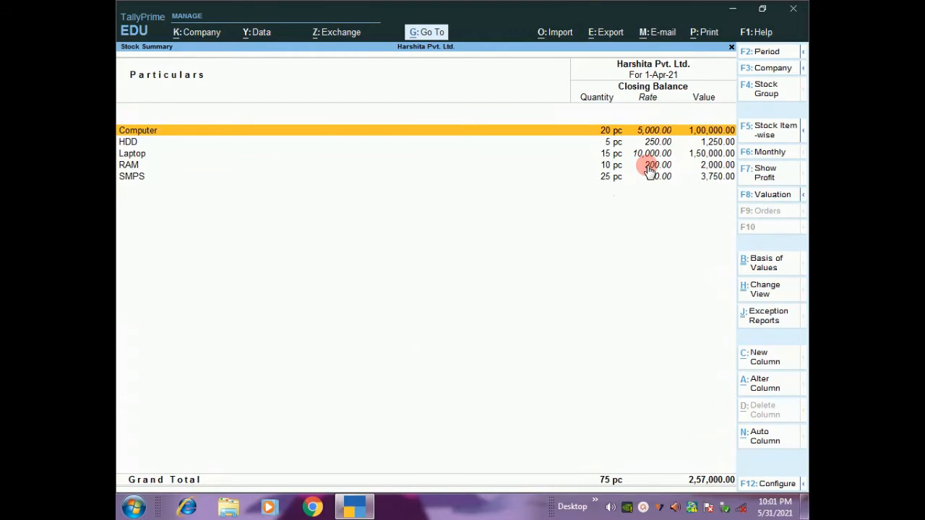
pyautogui.press('Escape')
pyautogui.press('Escape')
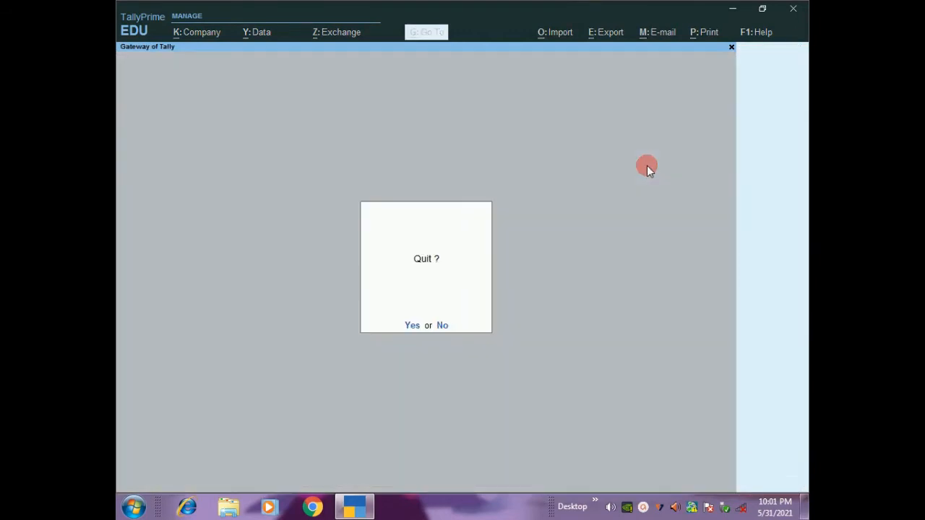
pyautogui.press('Escape')
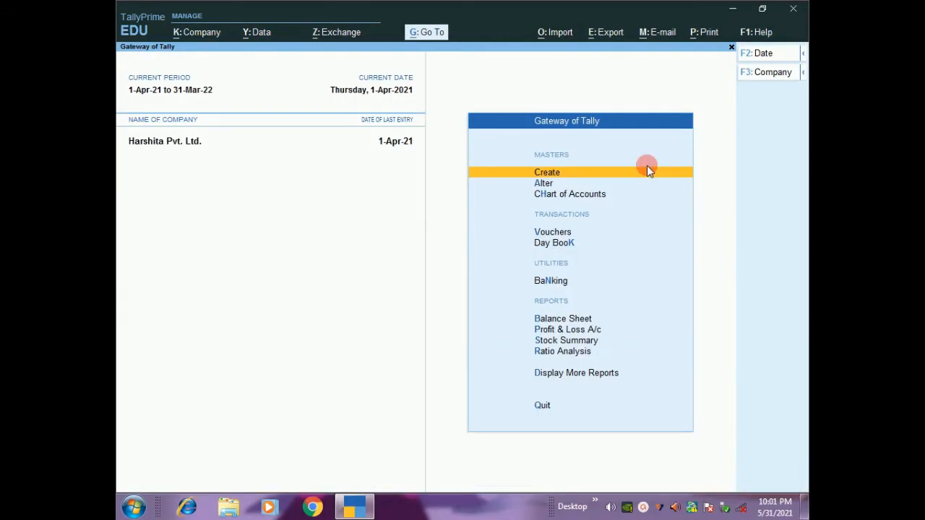
# - Start a new sales voucher and open the creation form for a new ledger from its party account field
pyautogui.press('Down')
pyautogui.press('Down')
pyautogui.press('Down')
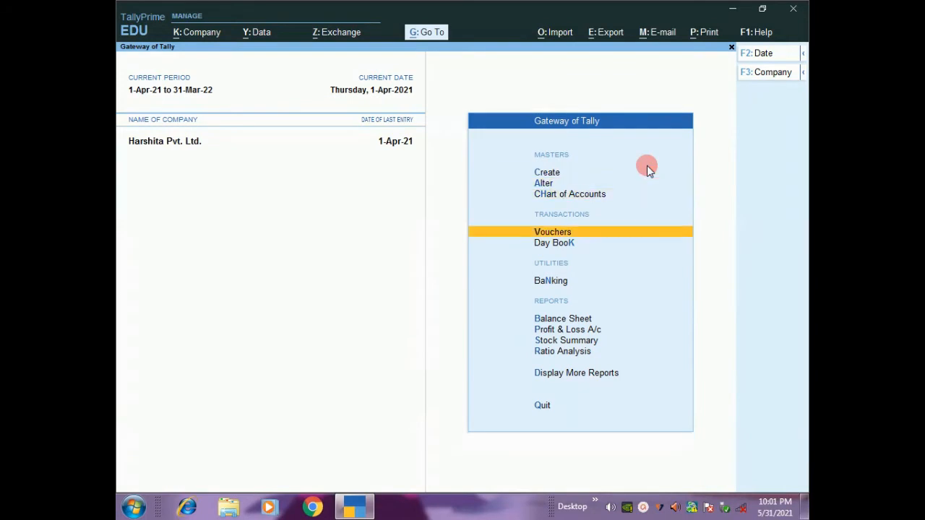
pyautogui.press('Return')
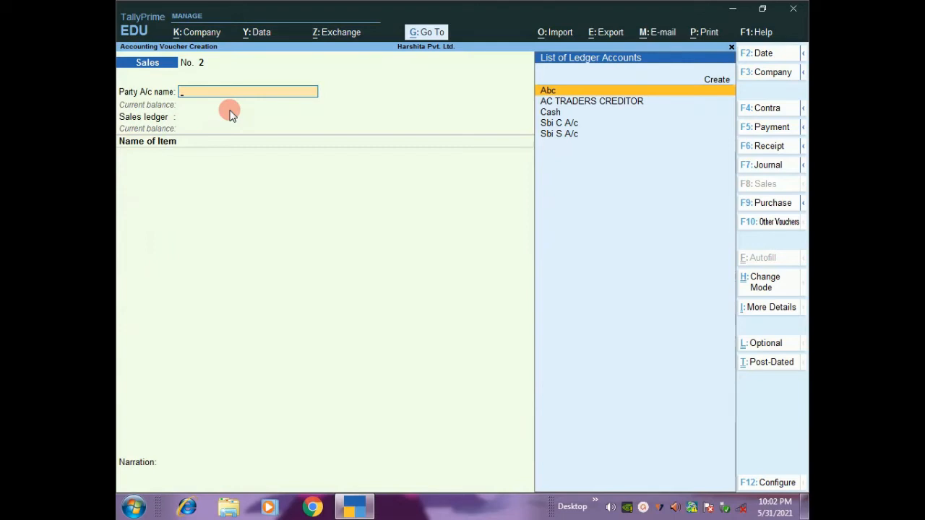
pyautogui.hotkey('alt', 'c')
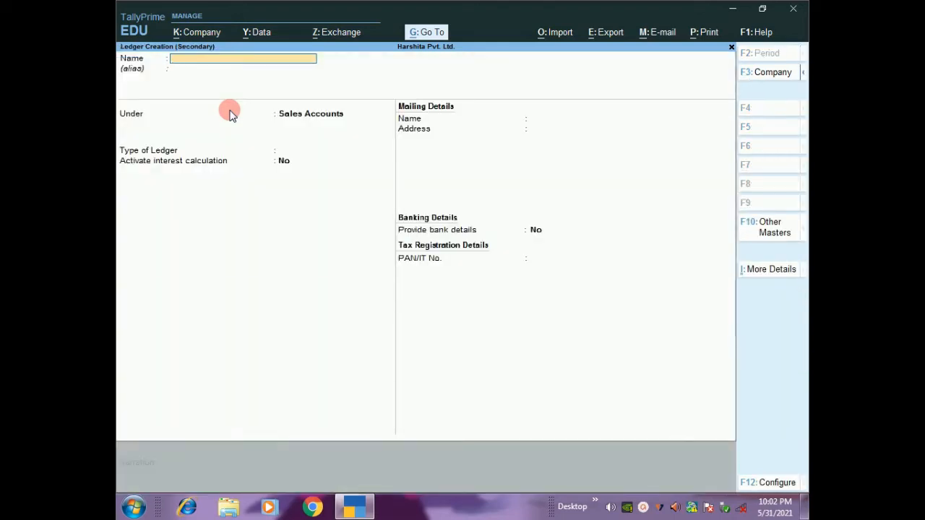
# - Name the new ledger ROHAN PVT. LTD. DEBTORS and leave its alias empty
pyautogui.write('ROHAN PVT. LTD.')
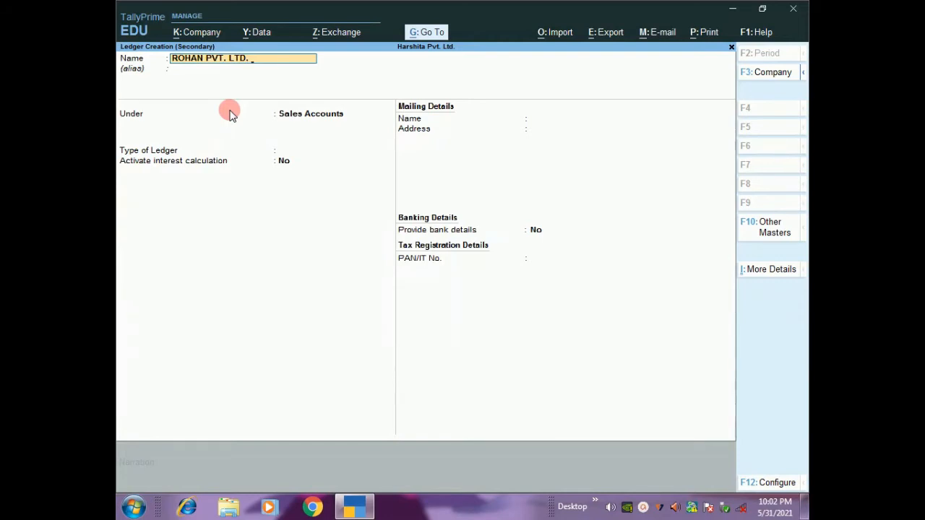
pyautogui.write(' S')
pyautogui.press('BackSpace')
pyautogui.write('DEBTORS')
pyautogui.press('Return')
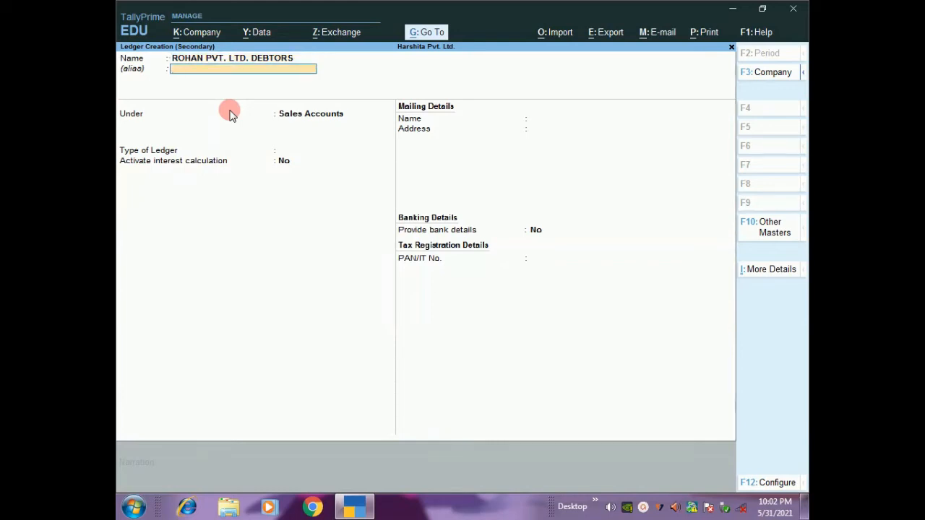
pyautogui.press('Return')
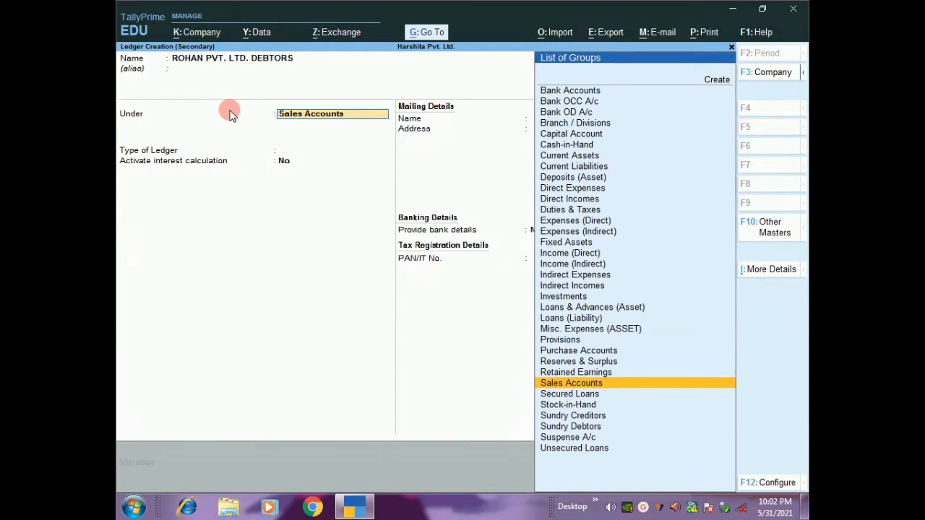
# - Place the new party ledger under the Sundry Debtors group
pyautogui.write('S')
pyautogui.press('Down')
pyautogui.press('Down')
pyautogui.press('Down')
pyautogui.press('Down')
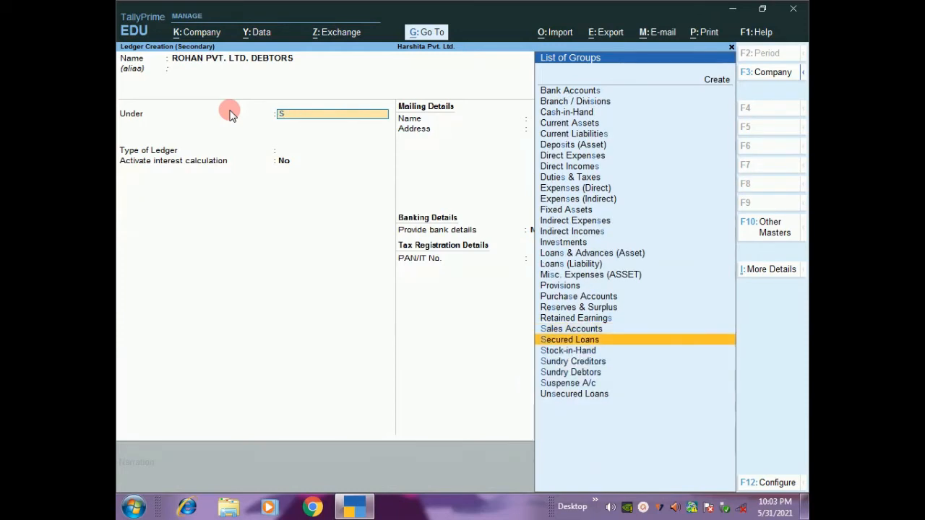
pyautogui.press('Return')
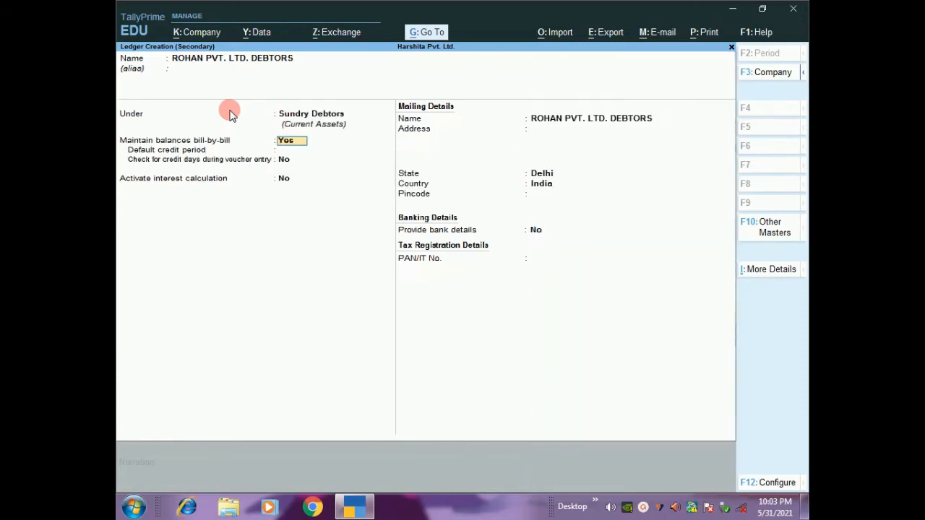
# - Keep bill-by-bill balances enabled without a default credit period, leave the mailing name unchanged and save the ledger
pyautogui.press('Return')
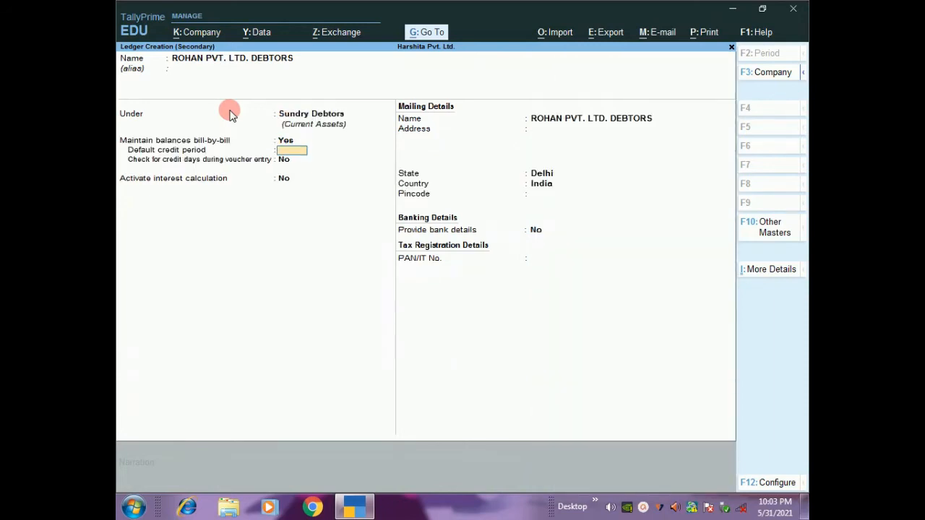
pyautogui.press('Return')
pyautogui.press('Return')
pyautogui.press('Return')
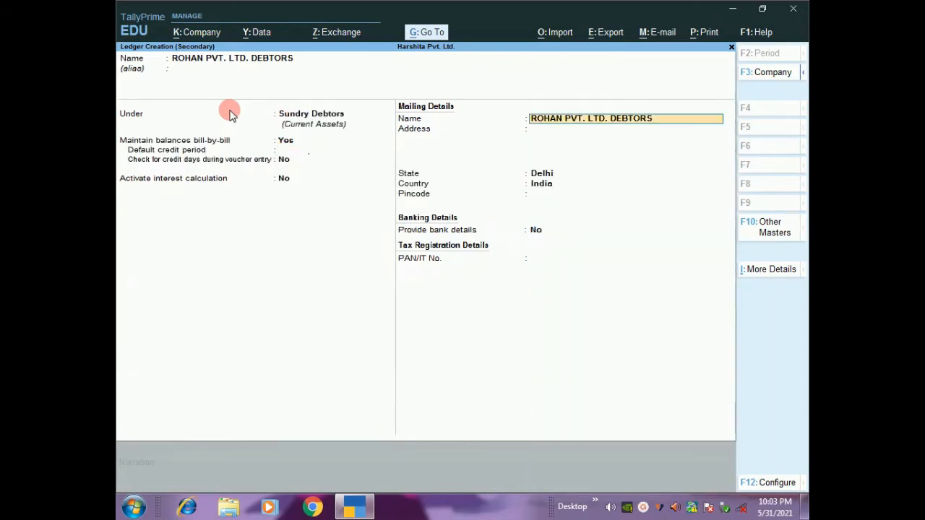
pyautogui.press('Return')
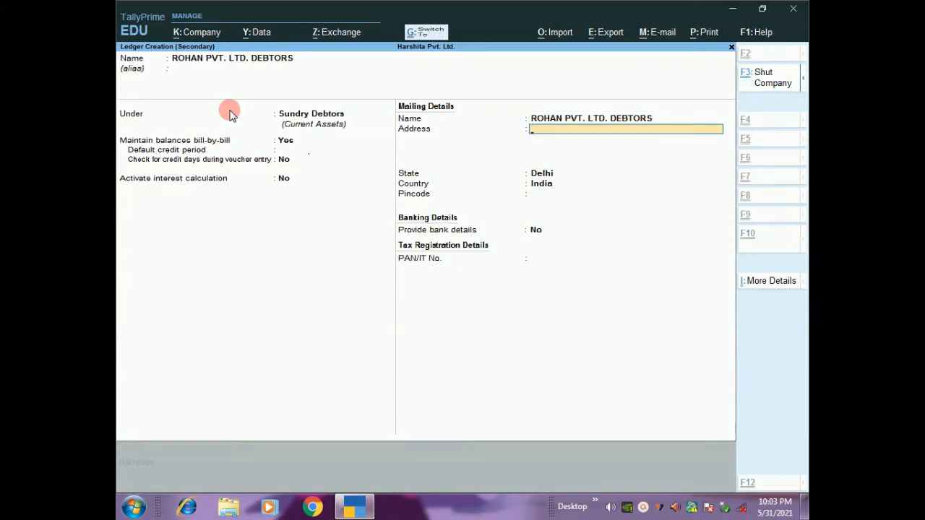
pyautogui.hotkey('ctrl', 'a')
# - Leave the new ledger's address, banking and tax registration details at their defaults and save the ledger
pyautogui.press('Return')
pyautogui.press('Return')
pyautogui.press('Return')
pyautogui.press('Return')
pyautogui.press('Return')
pyautogui.press('Return')
pyautogui.press('Return')
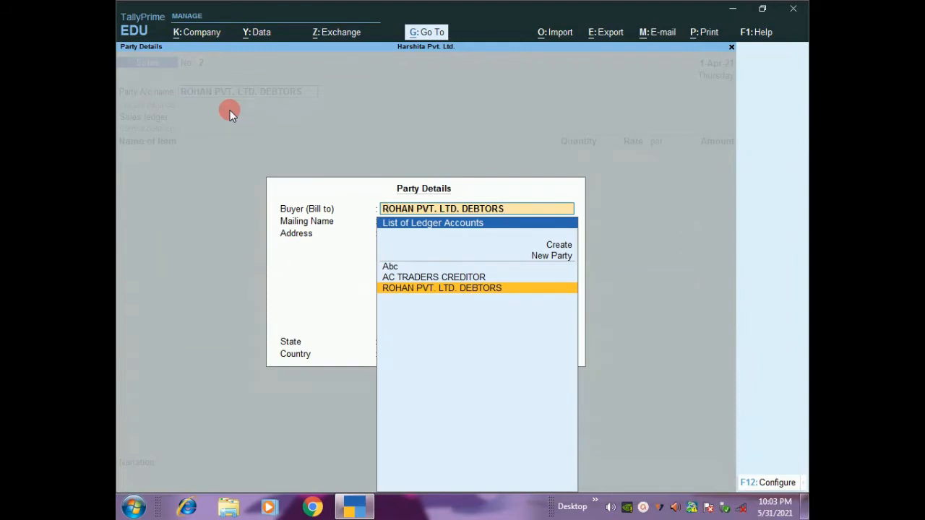
# - Accept the default party details for ROHAN PVT. LTD. DEBTORS and choose SALES as the sales ledger
pyautogui.press('Return')
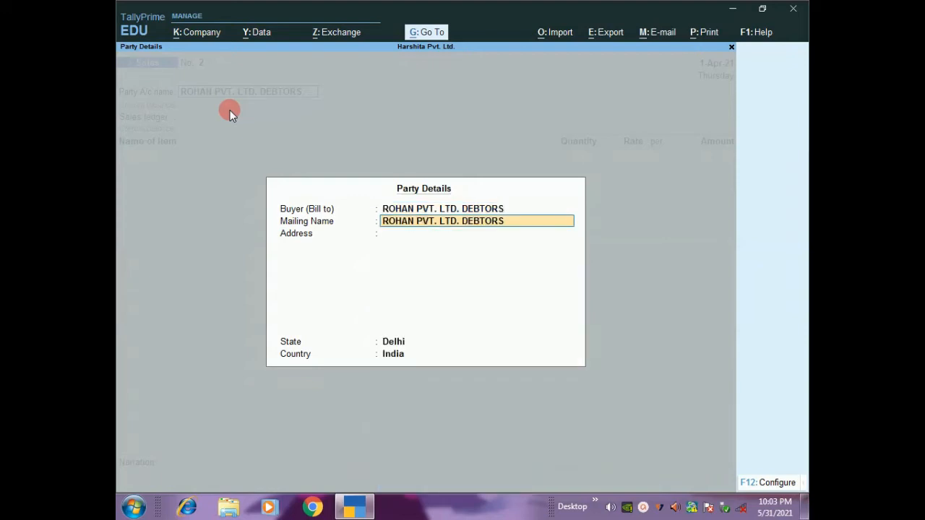
pyautogui.press('Return')
pyautogui.press('Return')
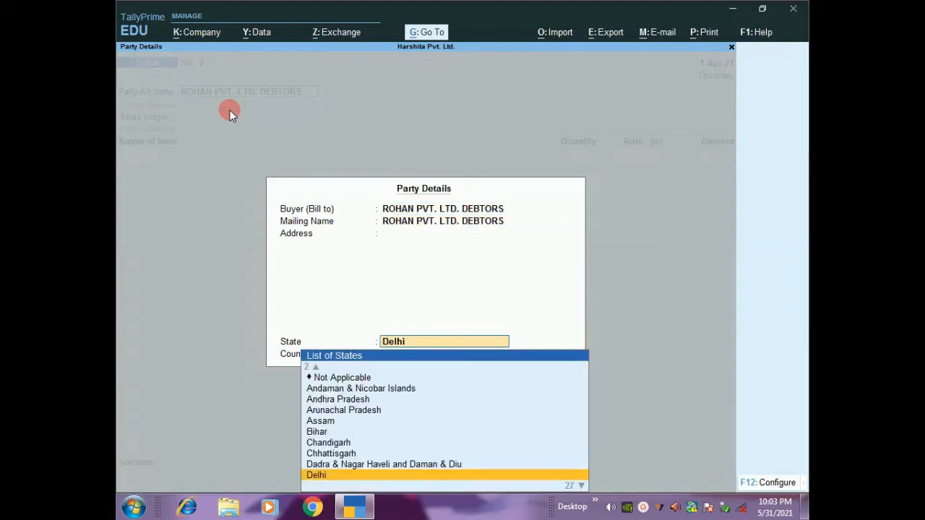
pyautogui.hotkey('ctrl', 'a')
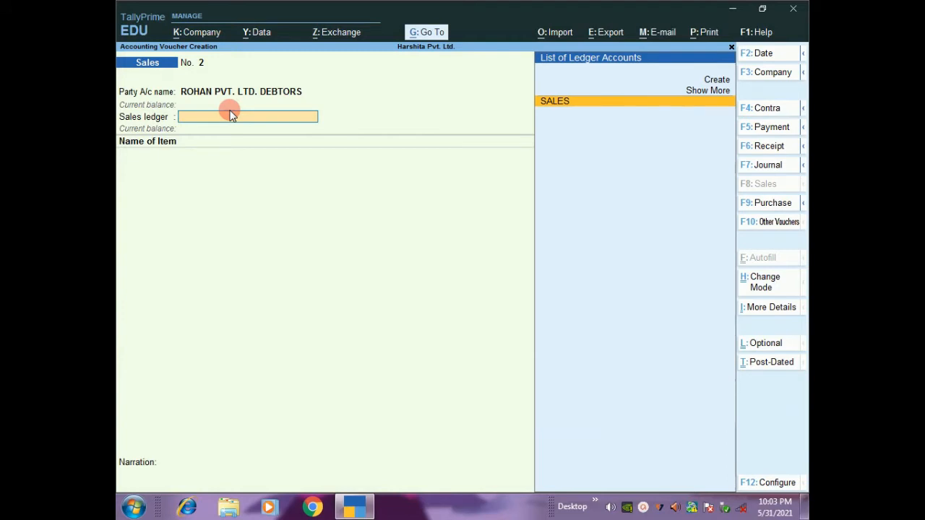
pyautogui.press('Return')
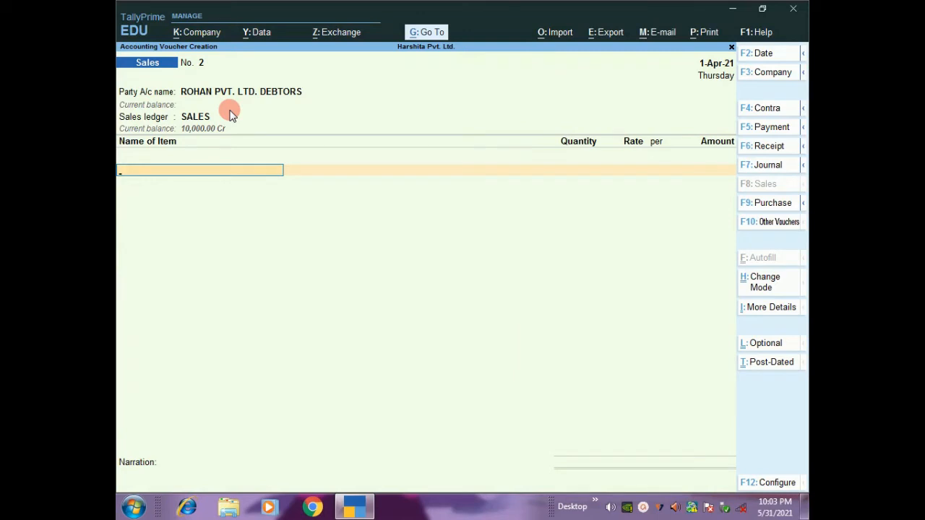
# - Add the stock item Computer to the sales voucher with a quantity of 10 pc at a rate of 15,000
pyautogui.write('C')
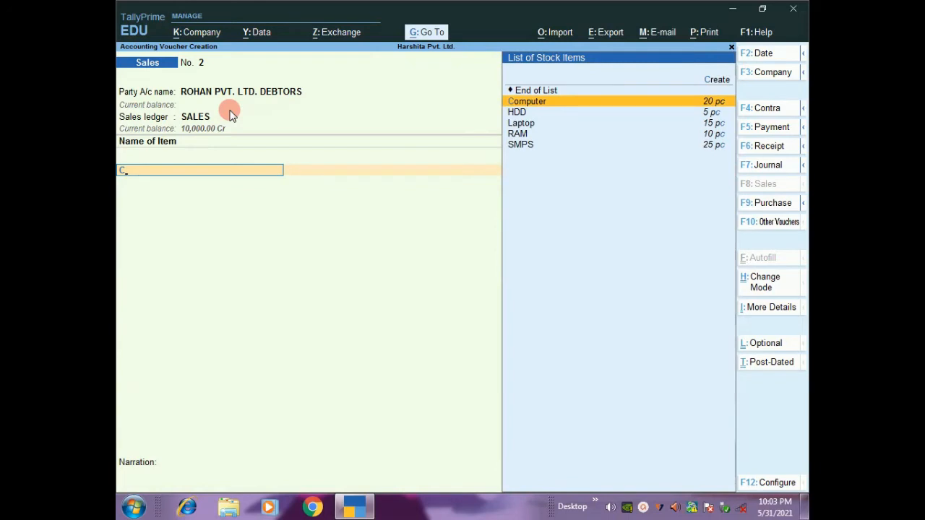
pyautogui.press('Return')
pyautogui.write('10')
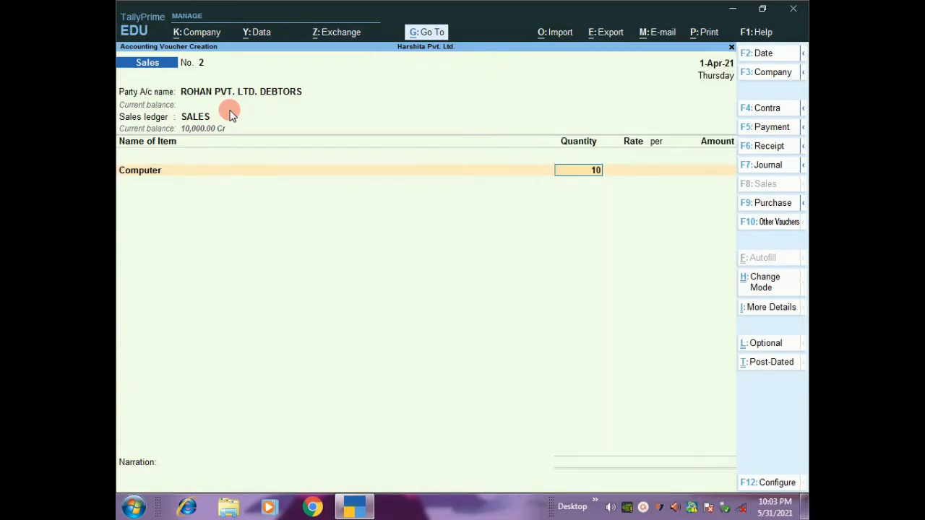
pyautogui.press('Return')
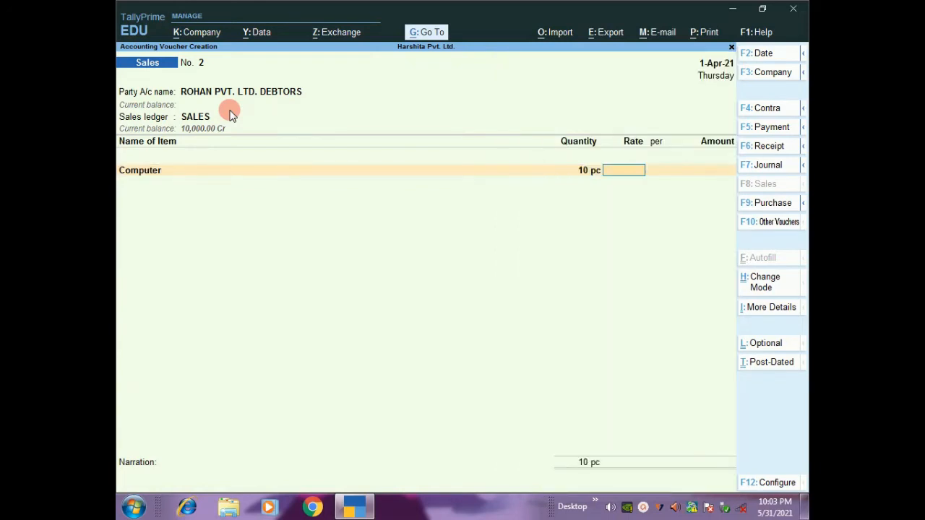
pyautogui.write('15000')
pyautogui.press('Return')
pyautogui.press('Return')
pyautogui.press('Return')
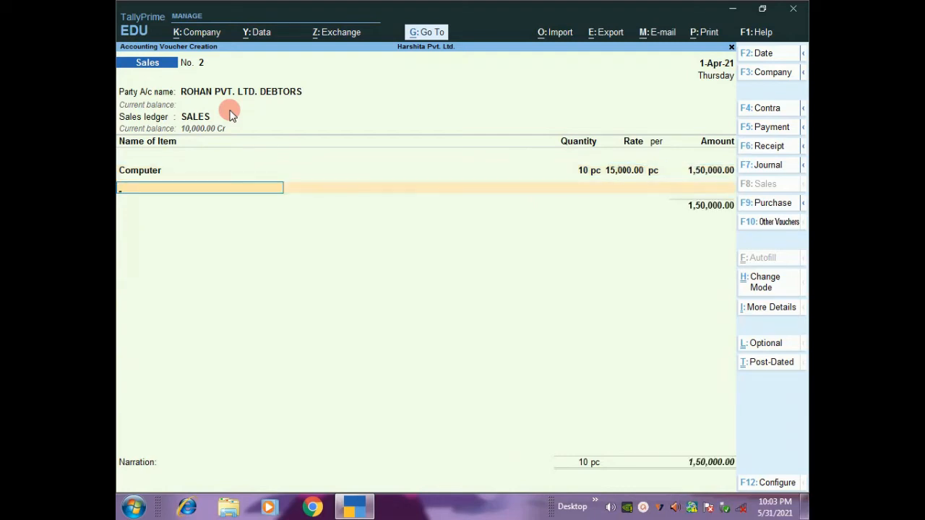
# - Add the stock item Laptop to the sales voucher with a quantity of 10 pc at a rate of 15,000
pyautogui.write('L')
pyautogui.press('Return')
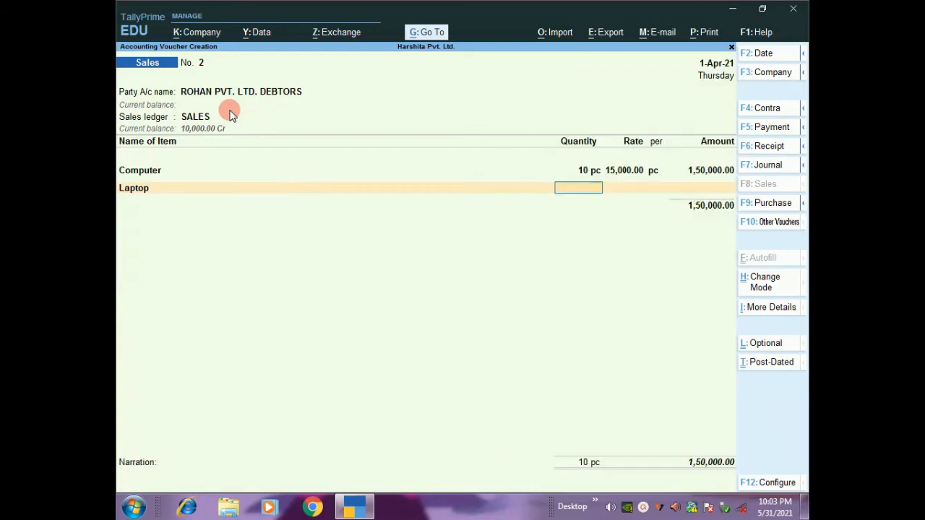
pyautogui.write('10')
pyautogui.press('Return')
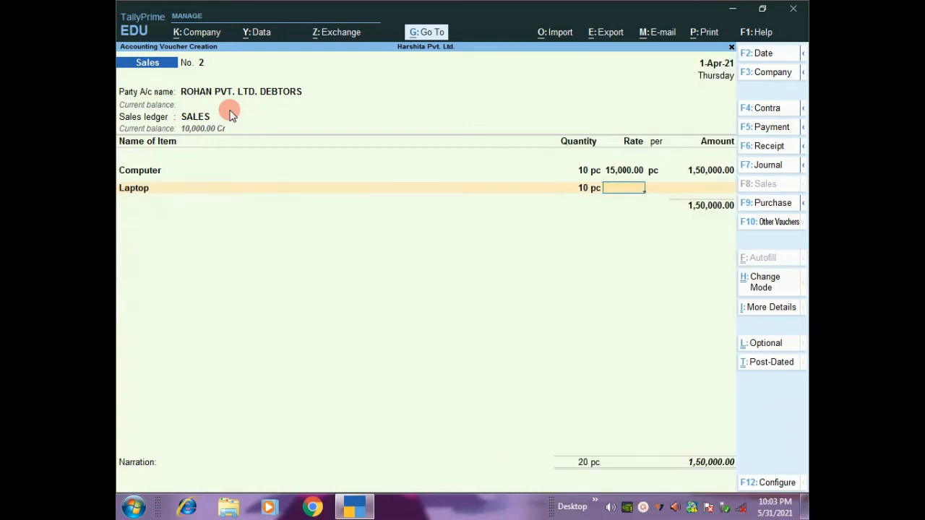
pyautogui.write('15,000')
pyautogui.press('Return')
pyautogui.press('Return')
pyautogui.press('Return')
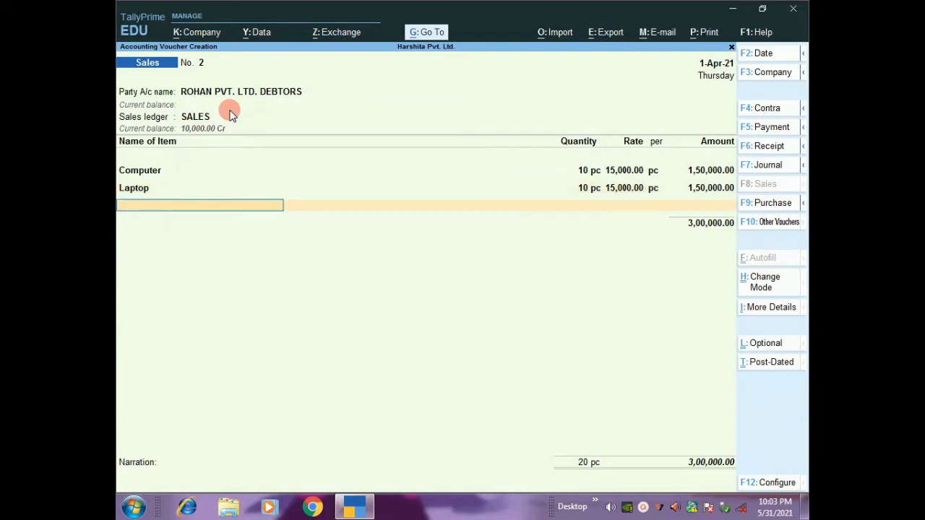
# - End the item list and allocate the full voucher amount to New Ref 2 without a due date or credit days
pyautogui.press('Return')
pyautogui.press('Return')
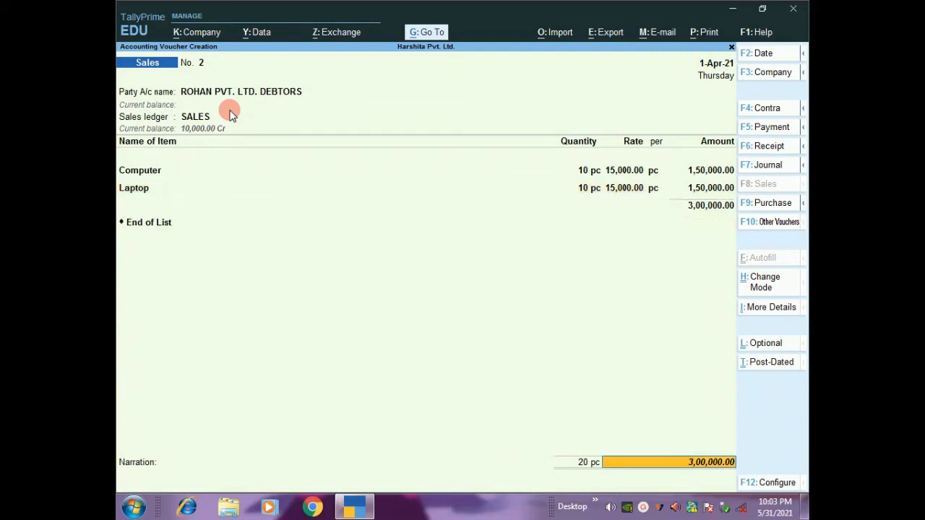
pyautogui.press('Return')
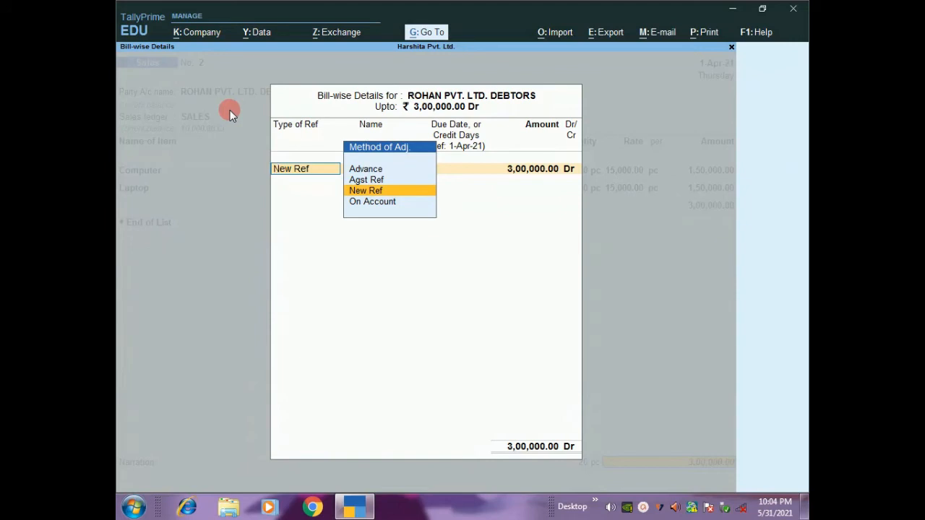
pyautogui.press('Return')
pyautogui.press('Return')
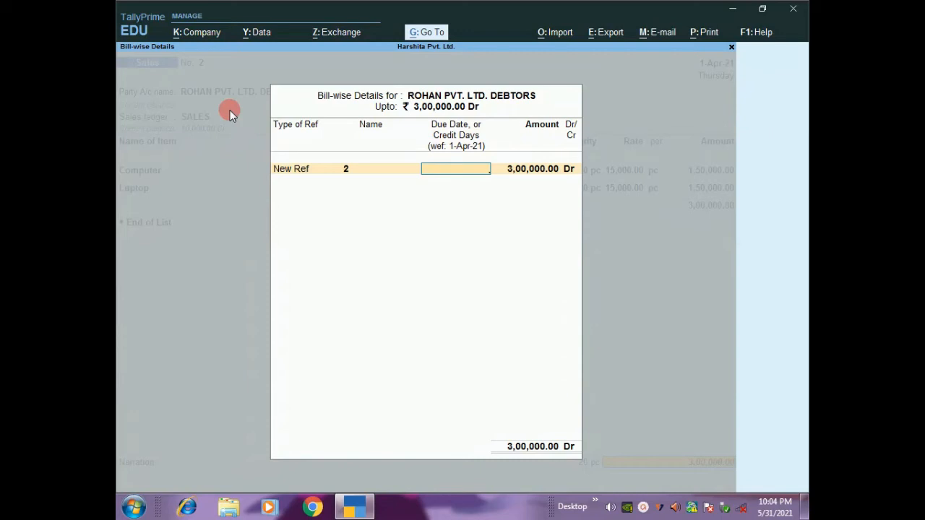
pyautogui.press('Return')
pyautogui.press('Return')
pyautogui.press('Return')
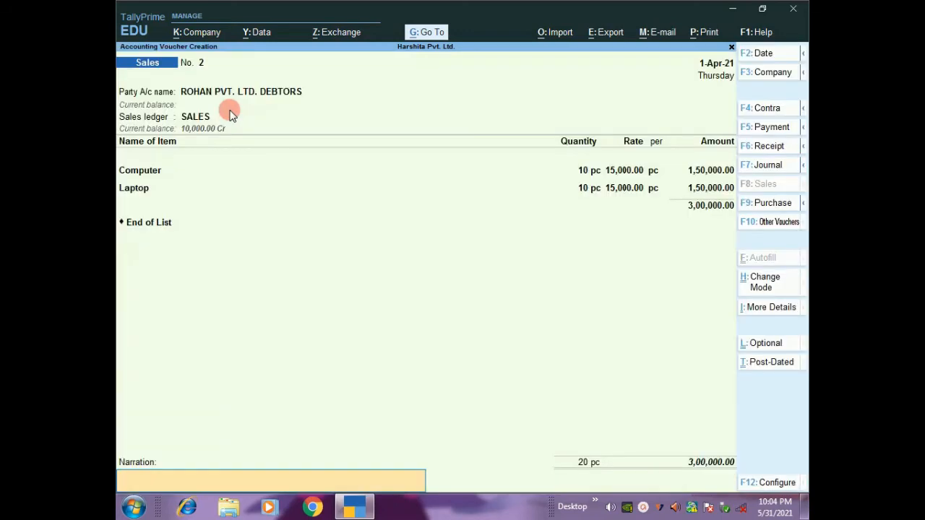
# - Save the sales voucher without a narration and quit voucher entry to the Gateway of Tally
pyautogui.press('Return')
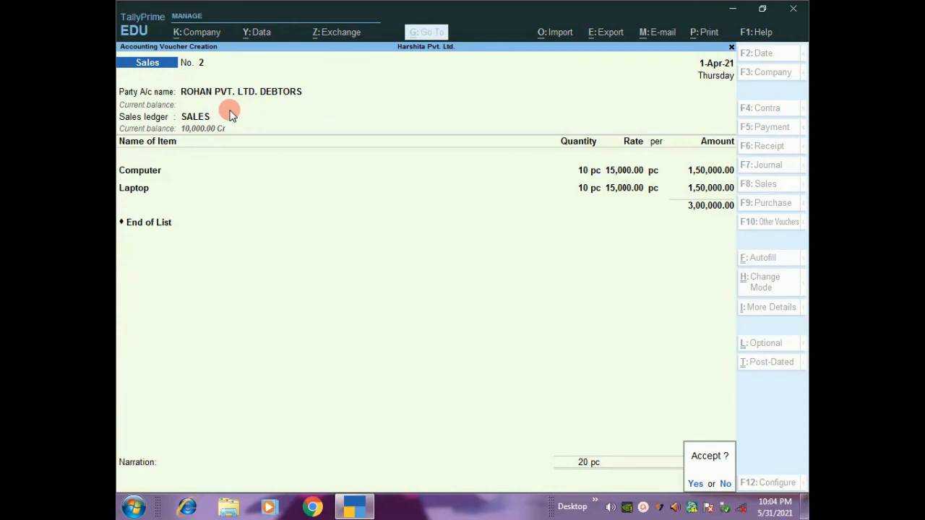
pyautogui.press('Return')
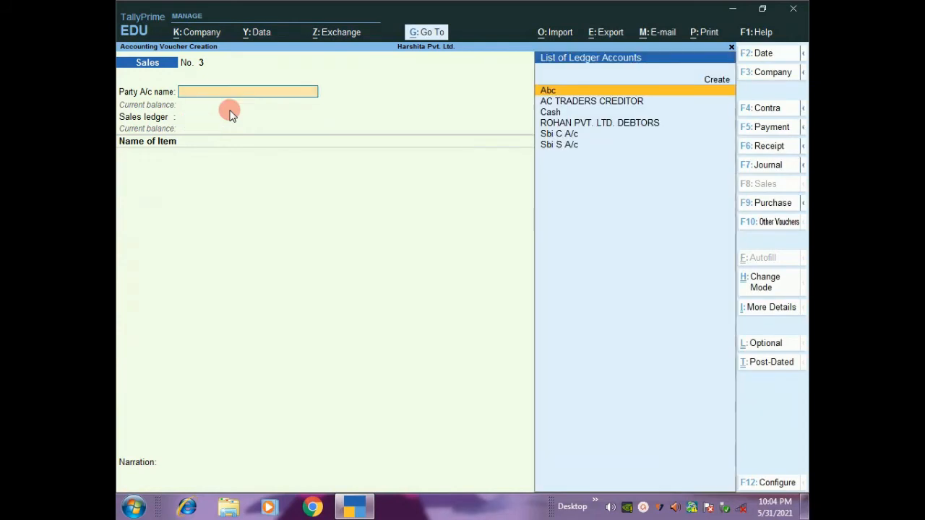
pyautogui.press('Escape')
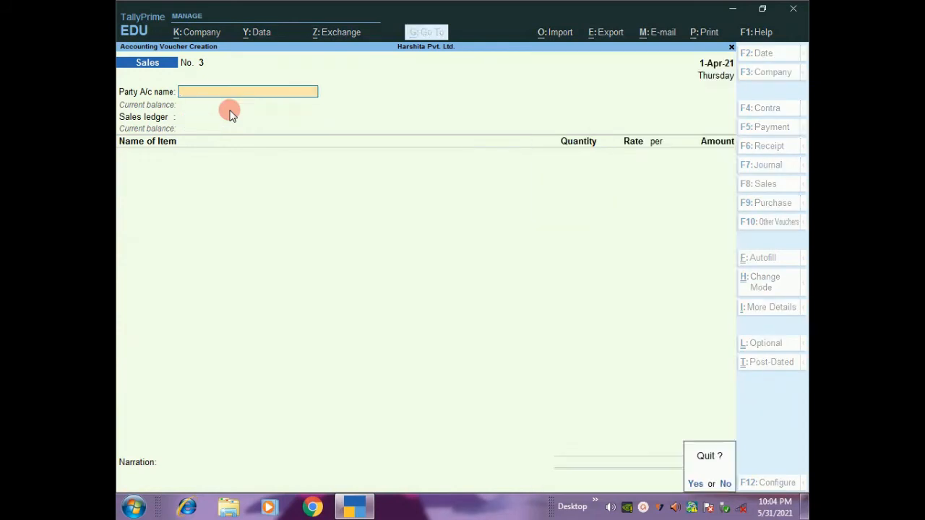
pyautogui.press('Return')
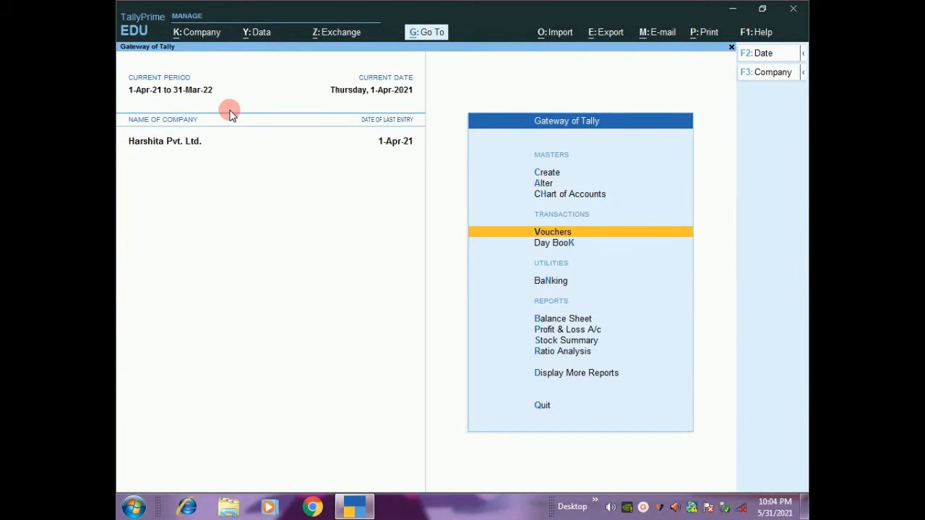
# - Open the Balance Sheet in detailed form and examine closing stock, sundry debtors and cash-in-hand under Current Assets
pyautogui.press('b')
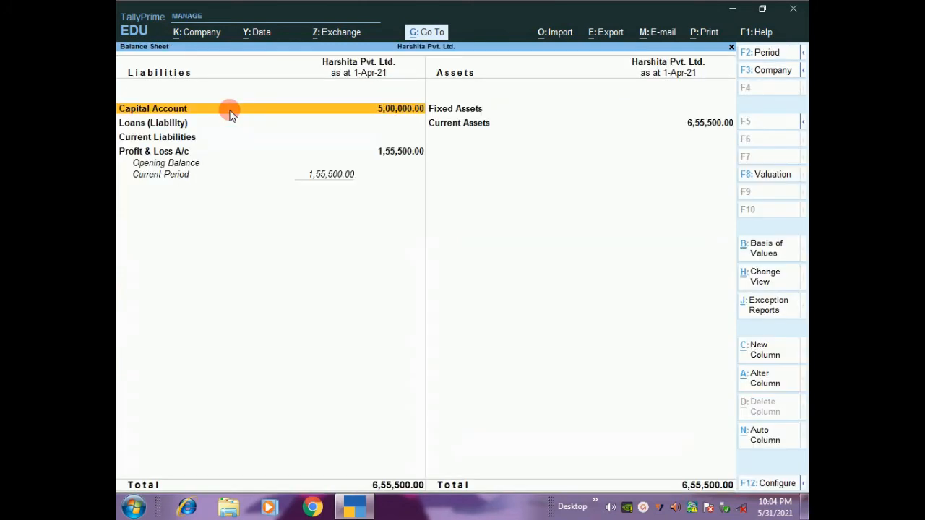
pyautogui.hotkey('alt', 'F5')
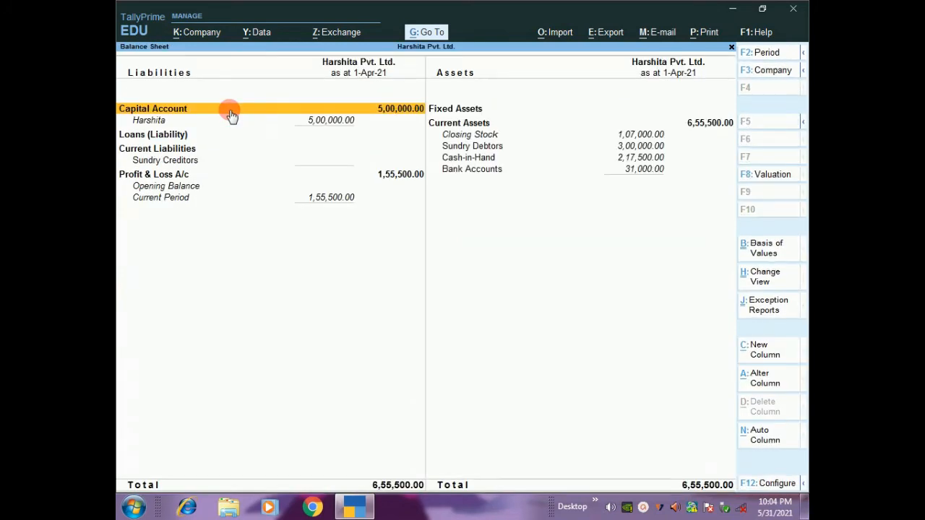
pyautogui.press('Right')
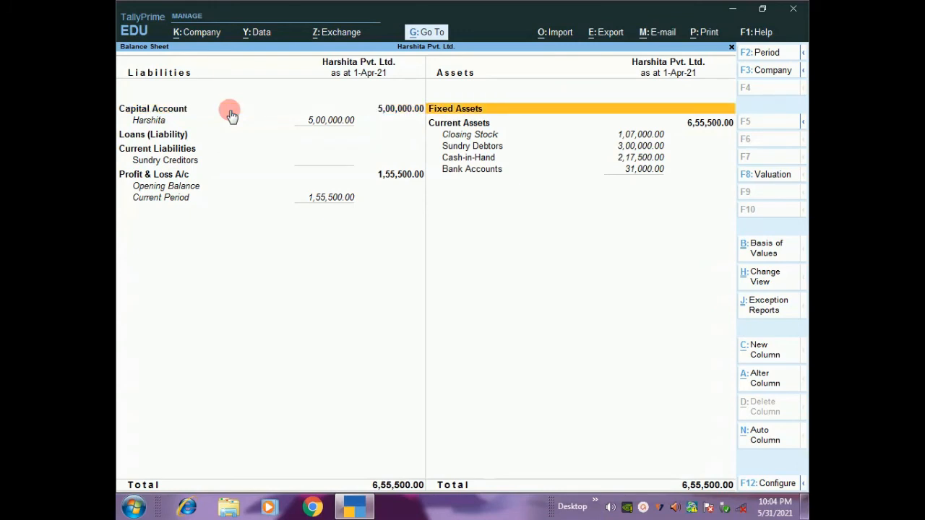
pyautogui.press('Down')
pyautogui.press('Down')
pyautogui.press('Down')
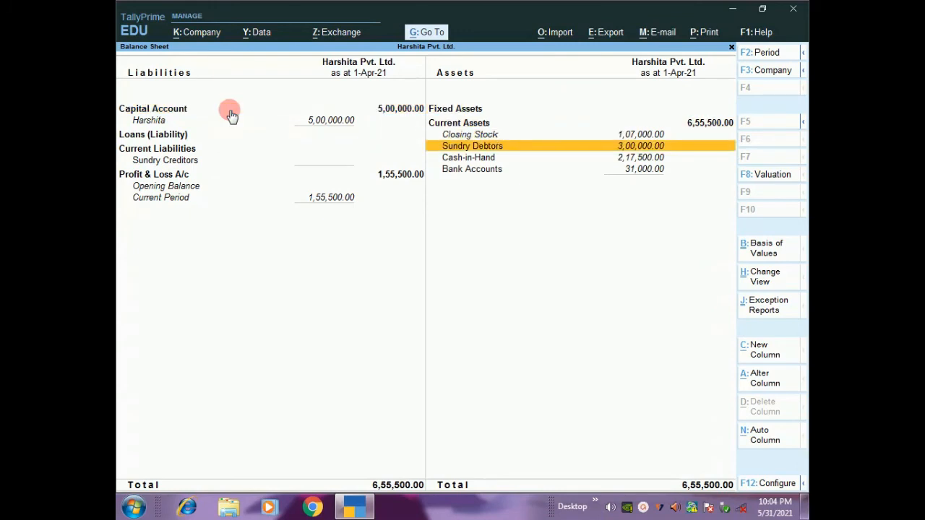
pyautogui.press('Down')
pyautogui.press('Up')
pyautogui.press('Up')
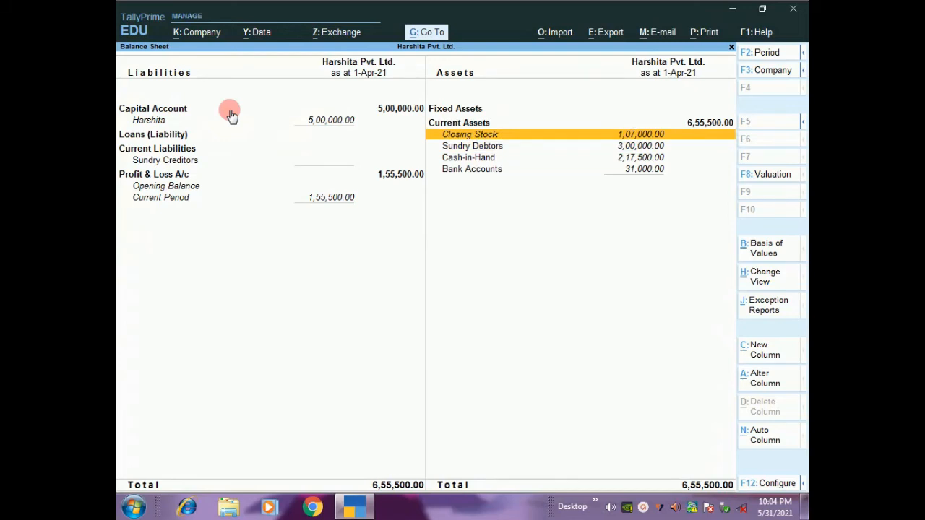
pyautogui.press('Down')
pyautogui.press('Up')
pyautogui.press('Down')
pyautogui.press('Down')
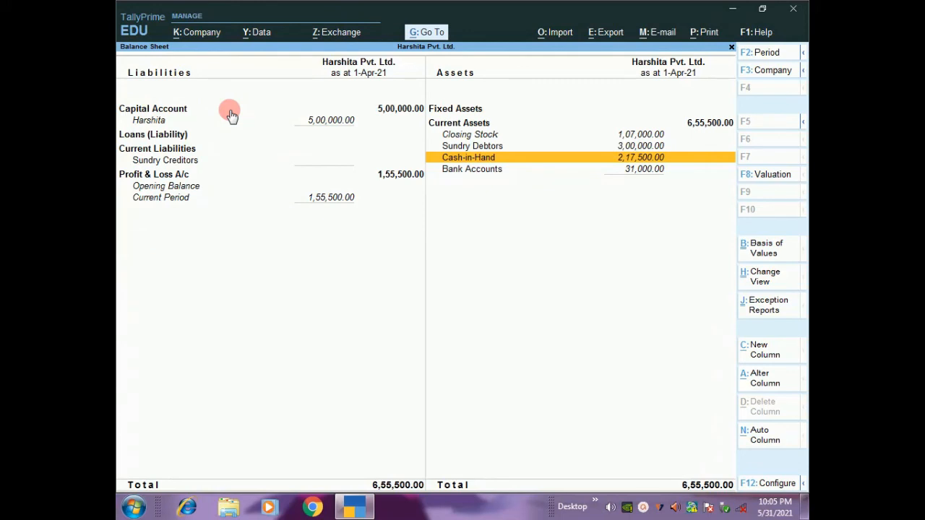
# - Open the Profit & Loss A/c from the Balance Sheet, examine its purchase and profit entries, and return to the Gateway of Tally
pyautogui.press('Left')
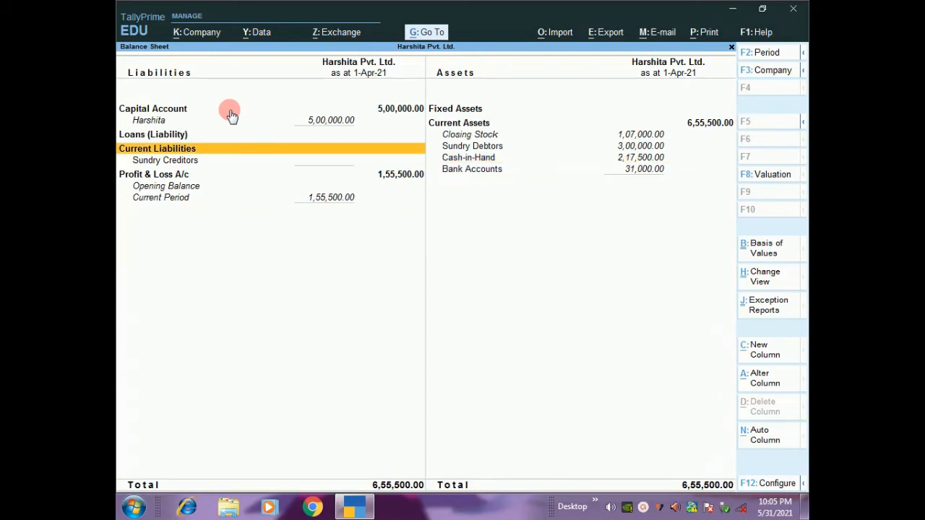
pyautogui.press('Down')
pyautogui.press('Down')
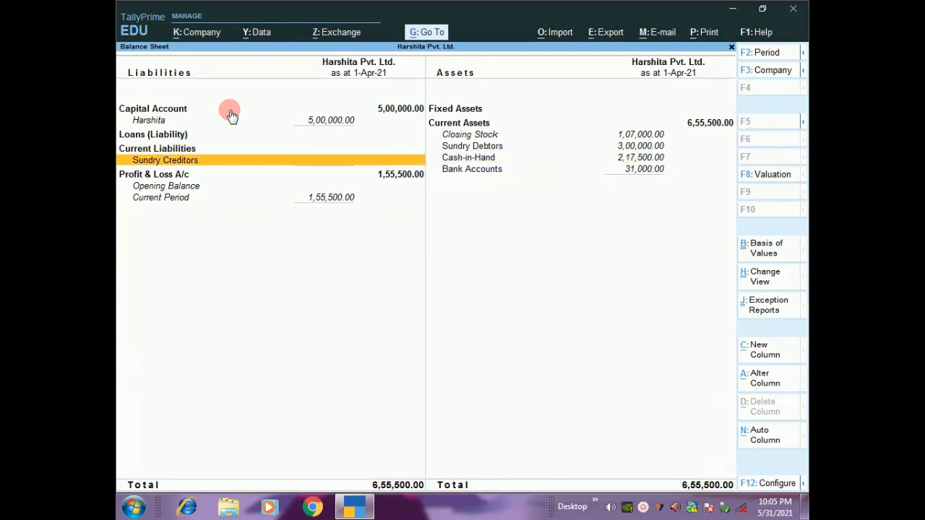
pyautogui.press('Return')
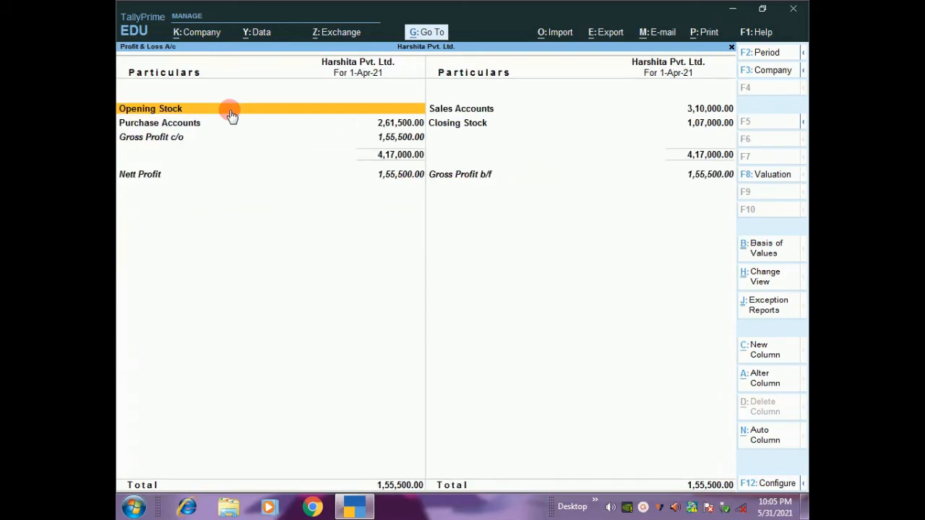
pyautogui.press('Down')
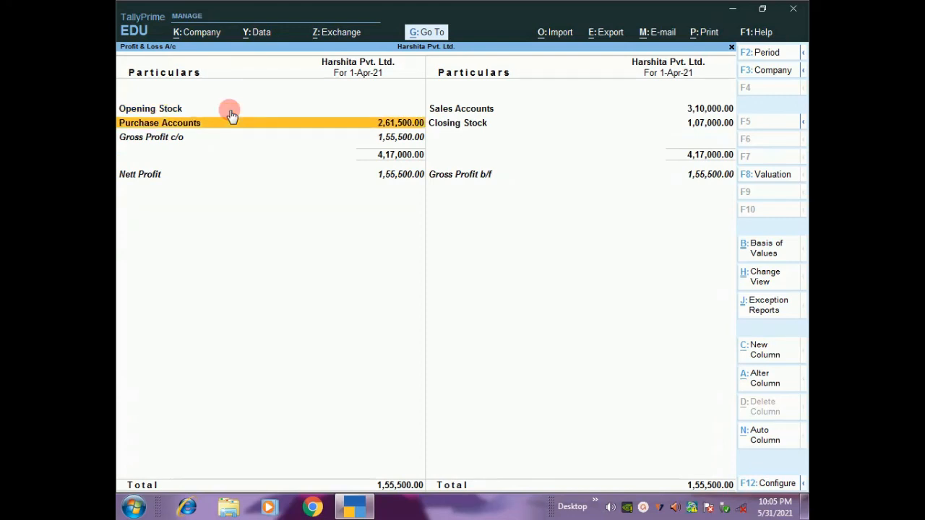
pyautogui.press('Down')
pyautogui.press('Right')
pyautogui.press('Left')
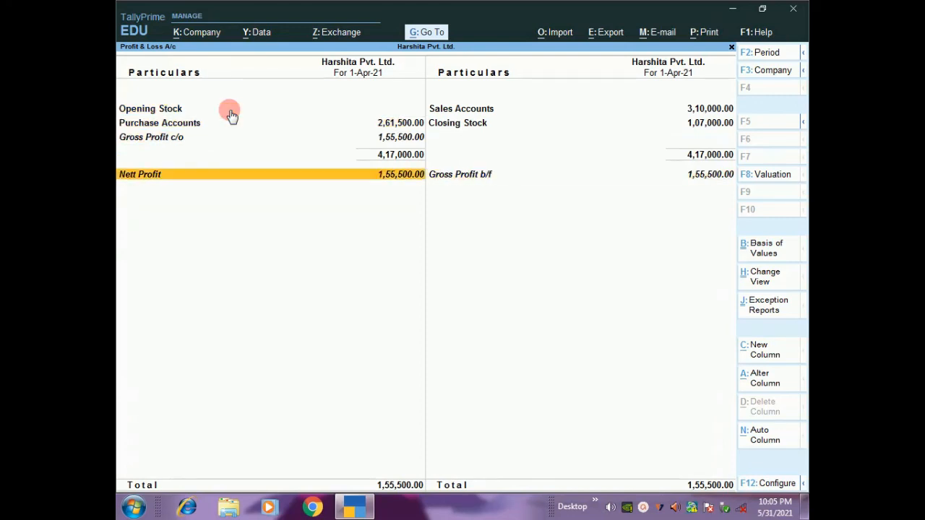
pyautogui.press('Right')
pyautogui.press('Left')
pyautogui.press('Escape')
pyautogui.press('Escape')
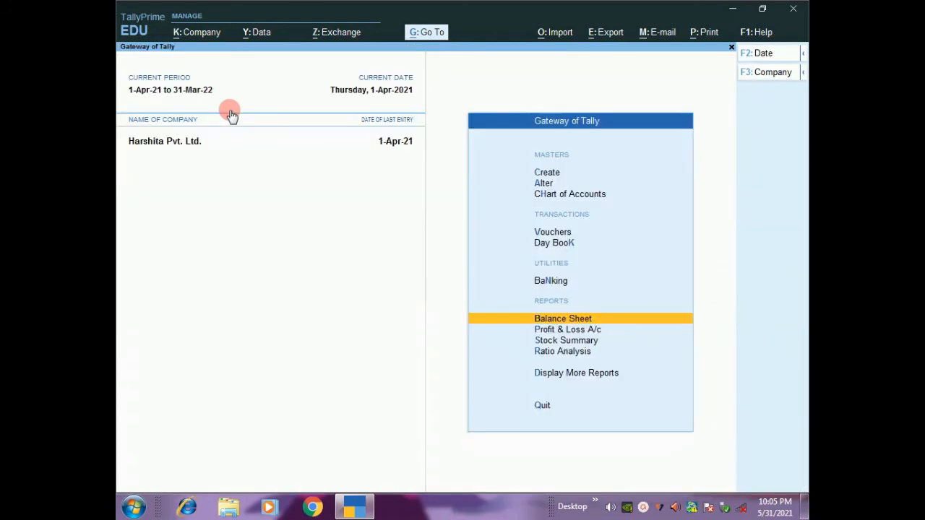
# - Bring up the ledger selection list in the Account Books found among the additional reports
pyautogui.press('Down')
pyautogui.press('Down')
pyautogui.press('Down')
pyautogui.press('Down')
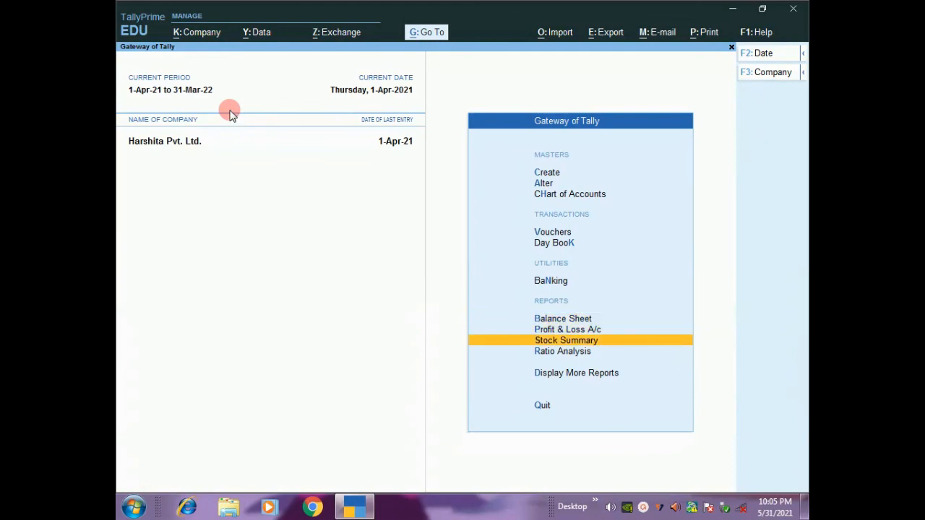
pyautogui.press('Return')
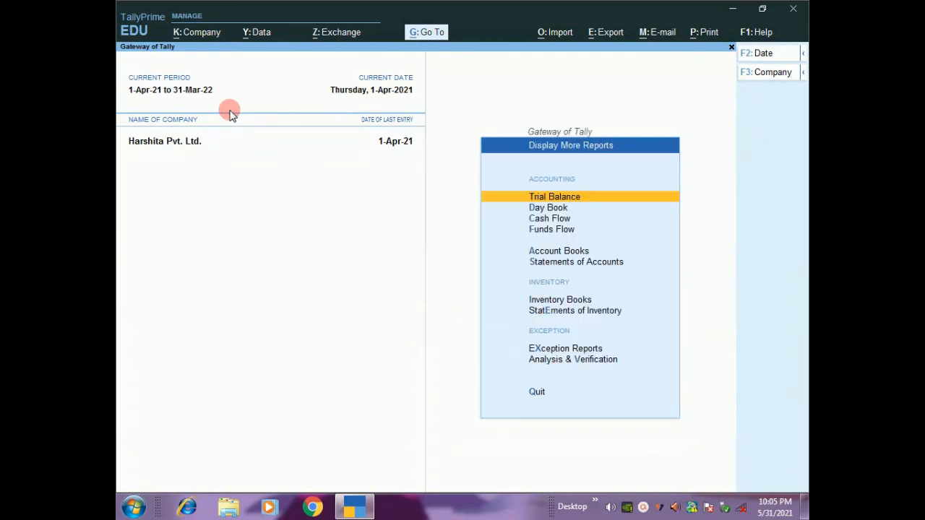
pyautogui.press('Down')
pyautogui.press('Down')
pyautogui.press('Down')
pyautogui.press('Down')
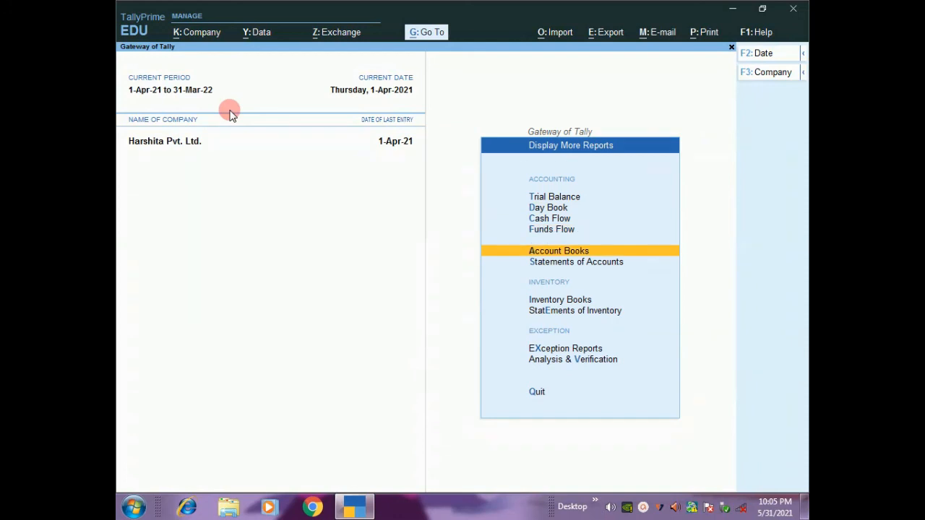
pyautogui.press('Return')
pyautogui.press('Down')
pyautogui.press('Return')
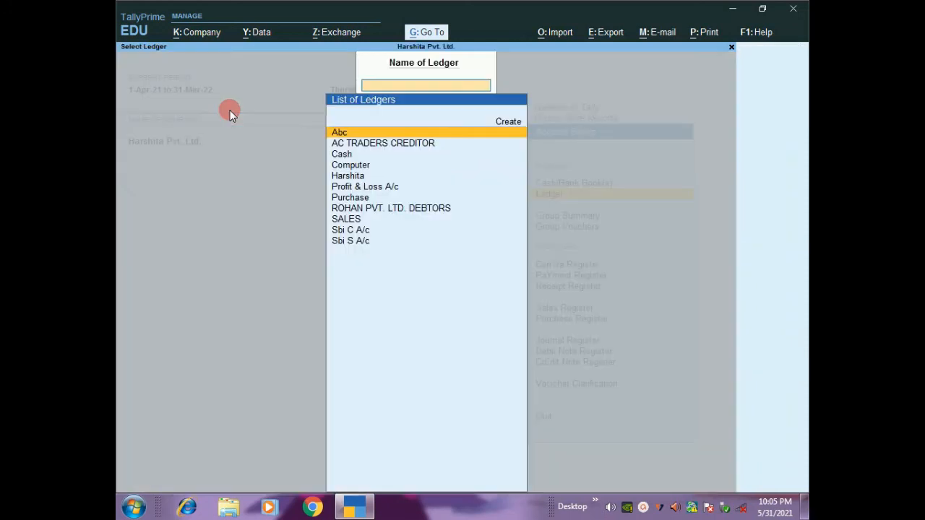
# - Open the ledger vouchers report for ROHAN PVT. LTD. DEBTORS and examine its debit entry and closing balance
pyautogui.press('Down')
pyautogui.press('Down')
pyautogui.press('Down')
pyautogui.press('Down')
pyautogui.press('Down')
pyautogui.press('Down')
pyautogui.press('Down')
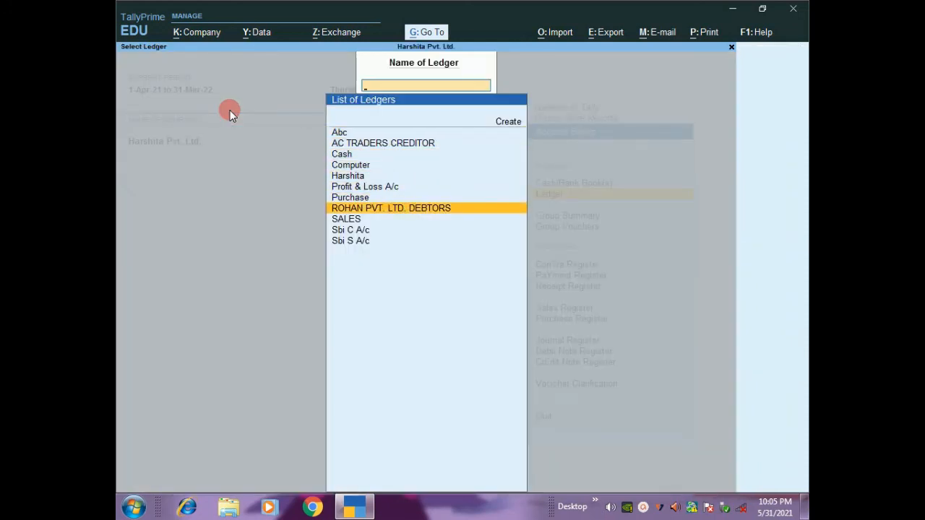
pyautogui.press('Return')
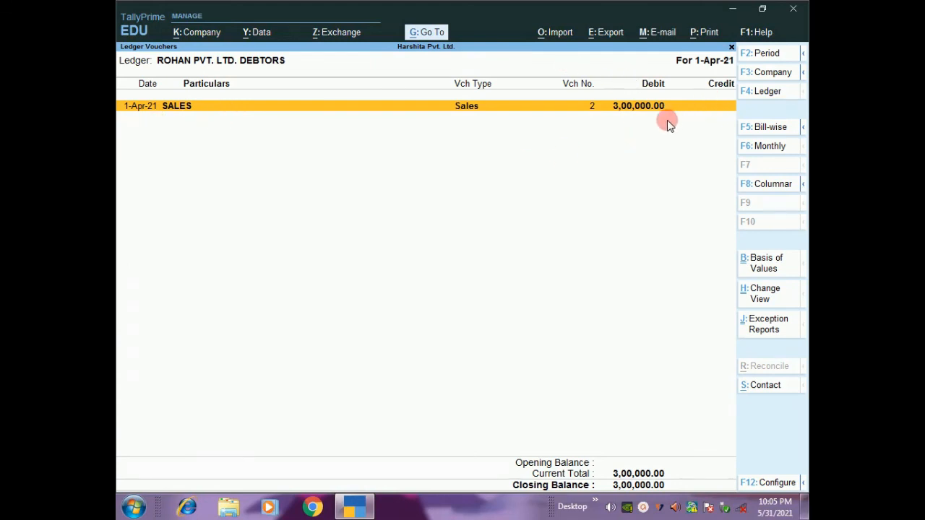
# - Open the sales voucher from the debtor's ledger to examine its items, and return to the Gateway of Tally
pyautogui.press('Return')
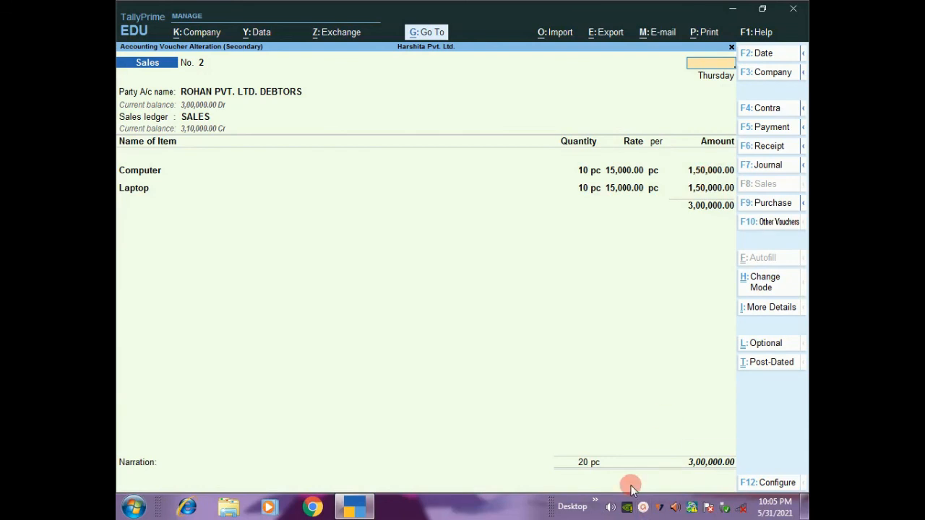
pyautogui.press('Escape')
pyautogui.press('Escape')
pyautogui.press('Escape')
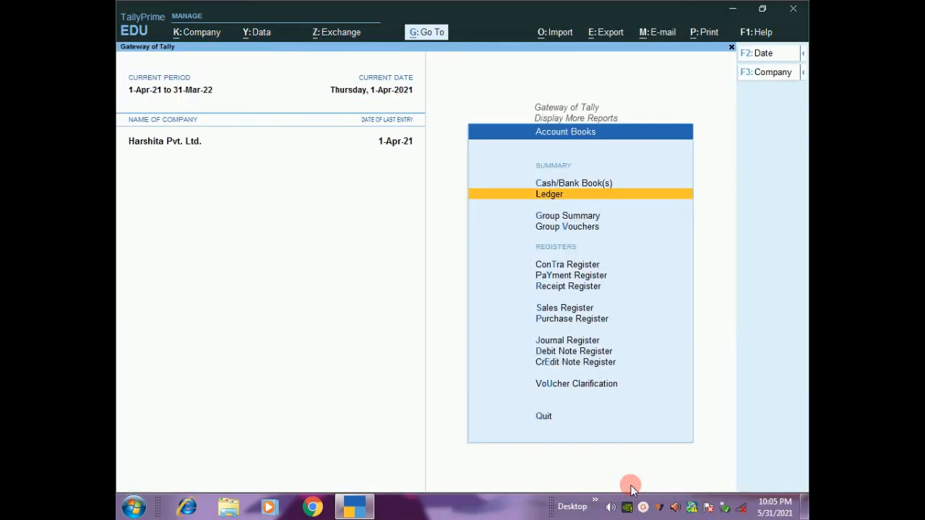
pyautogui.press('Escape')
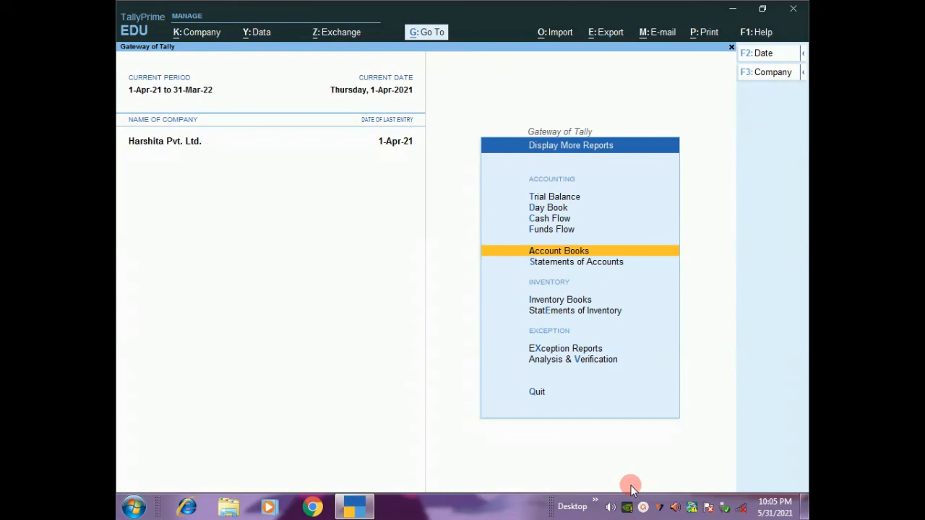
pyautogui.press('Escape')
# - Open the Stock Summary, examine the closing quantity, rate and value of the stock items, and return to the Gateway of Tally
pyautogui.press('Up')
pyautogui.press('Up')
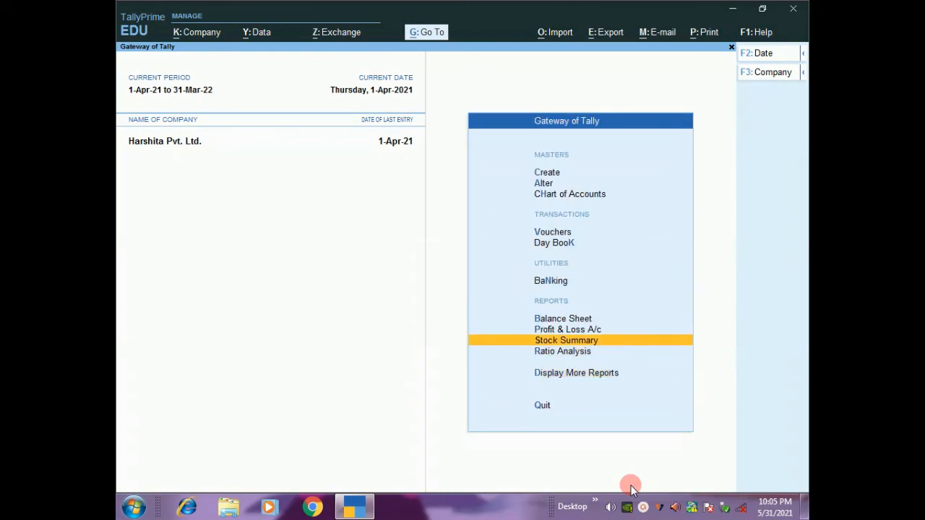
pyautogui.press('Return')
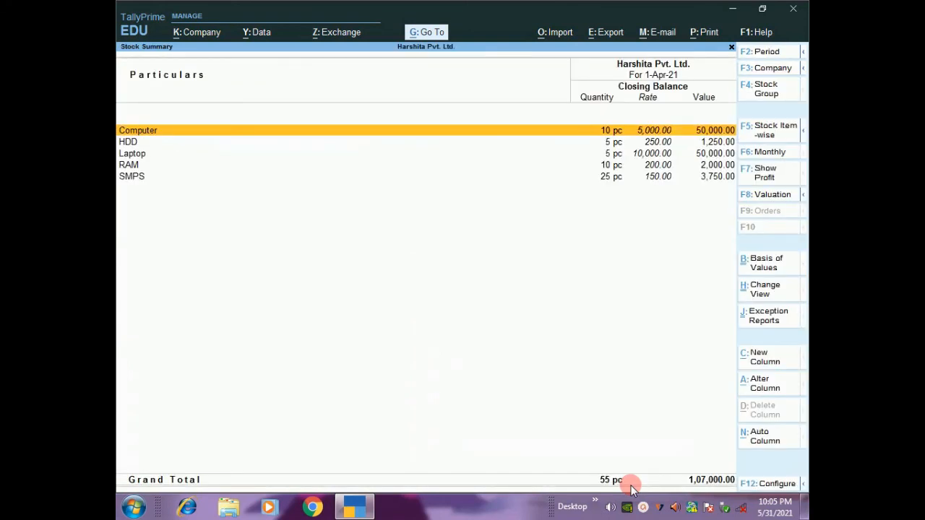
pyautogui.press('Down')
pyautogui.press('Down')
pyautogui.press('Down')
pyautogui.press('Up')
pyautogui.press('Up')
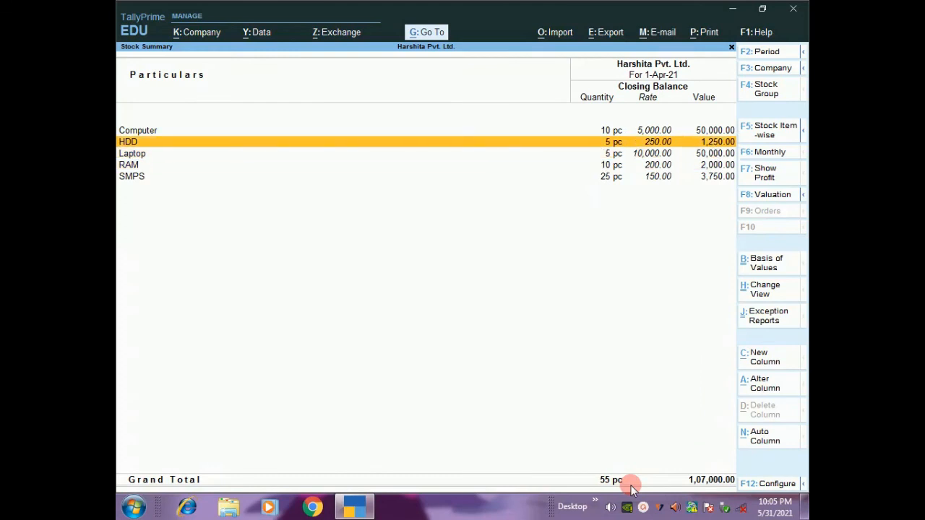
pyautogui.press('Up')
pyautogui.press('Down')
pyautogui.press('Down')
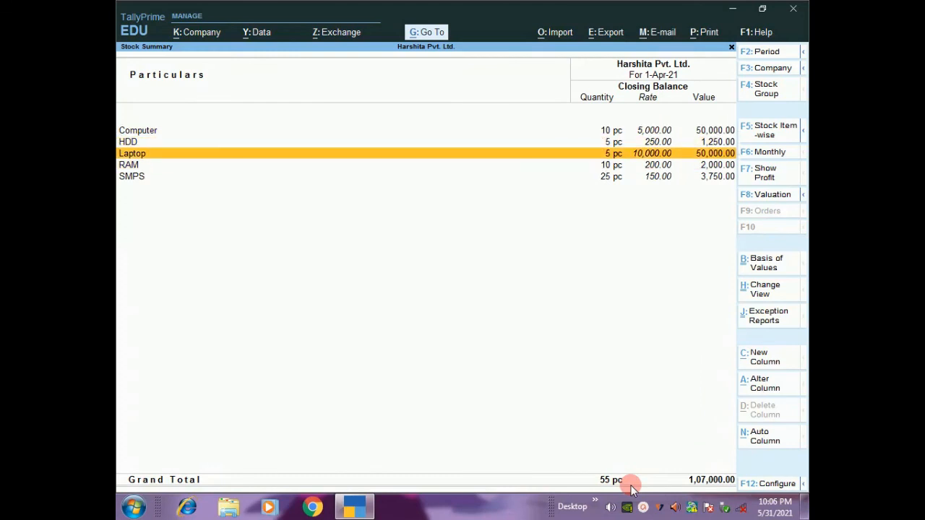
pyautogui.press('alt')
pyautogui.hotkey('alt', 'F5')
pyautogui.press('Escape')
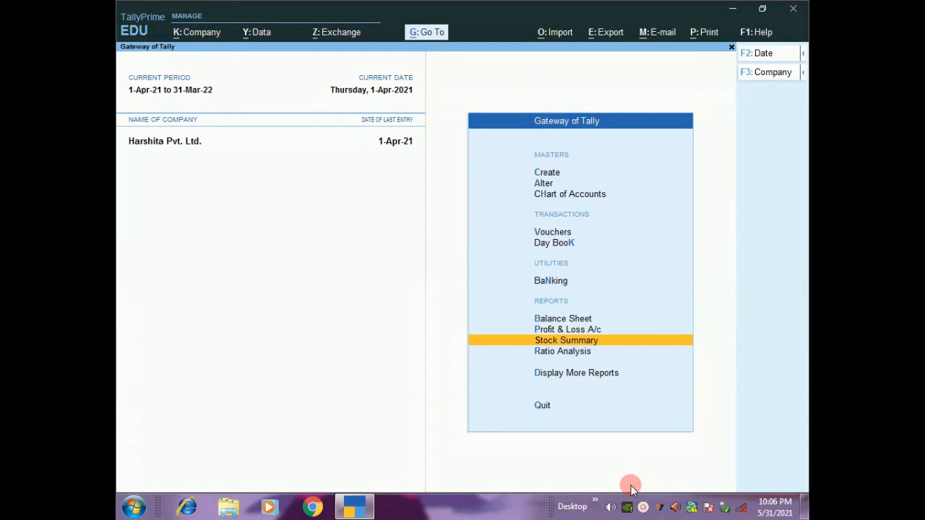
# - Open the Day Book, examine the two sales vouchers for Cash and ROHAN PVT. LTD. DEBTORS, and return to the Gateway of Tally
pyautogui.press('Up')
pyautogui.press('Up')
pyautogui.press('Up')
pyautogui.press('Up')
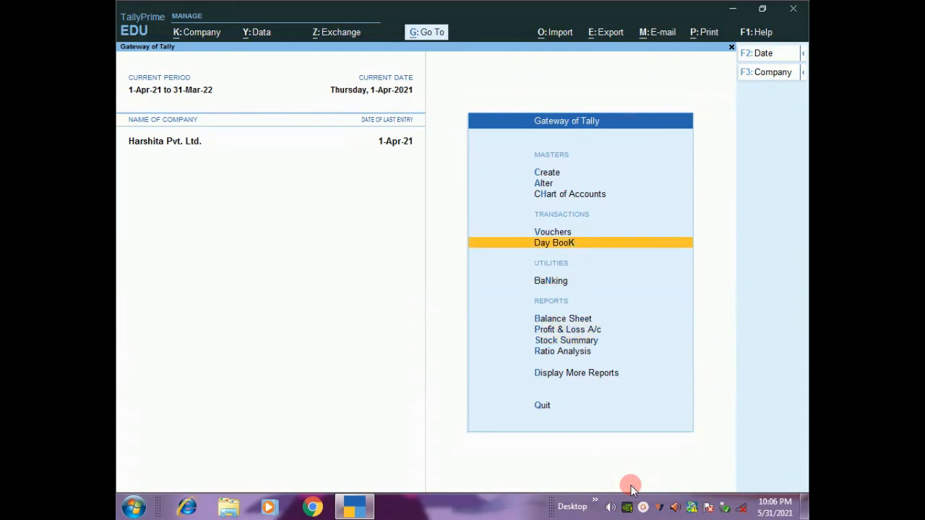
pyautogui.press('Return')
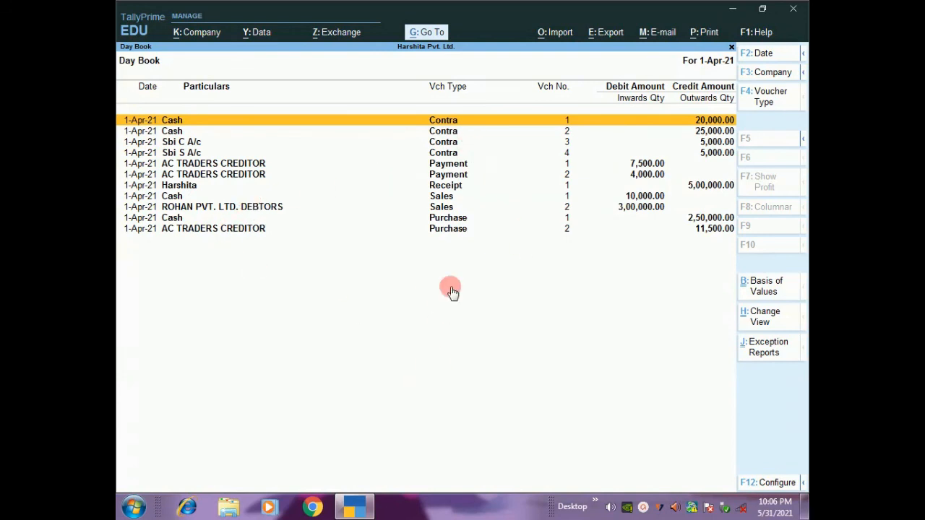
pyautogui.click(441, 197)
pyautogui.click(446, 208)
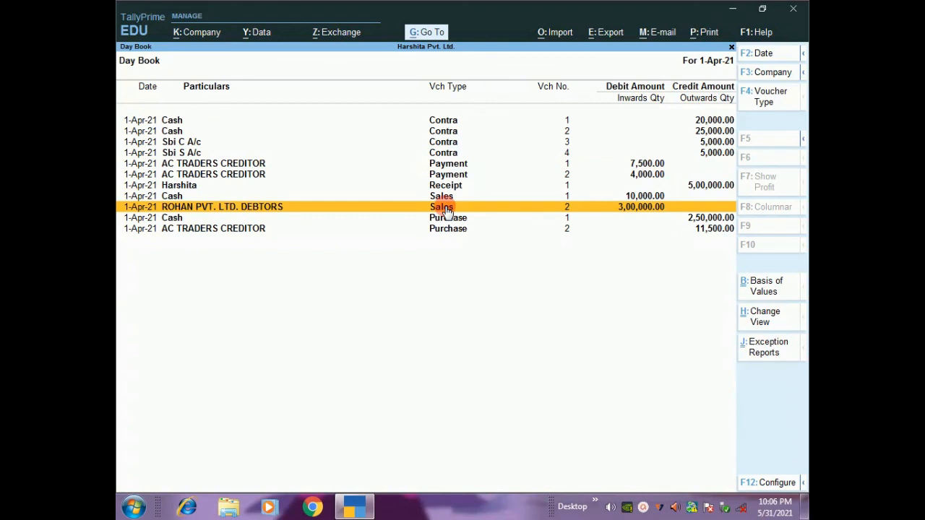
pyautogui.press('Escape')
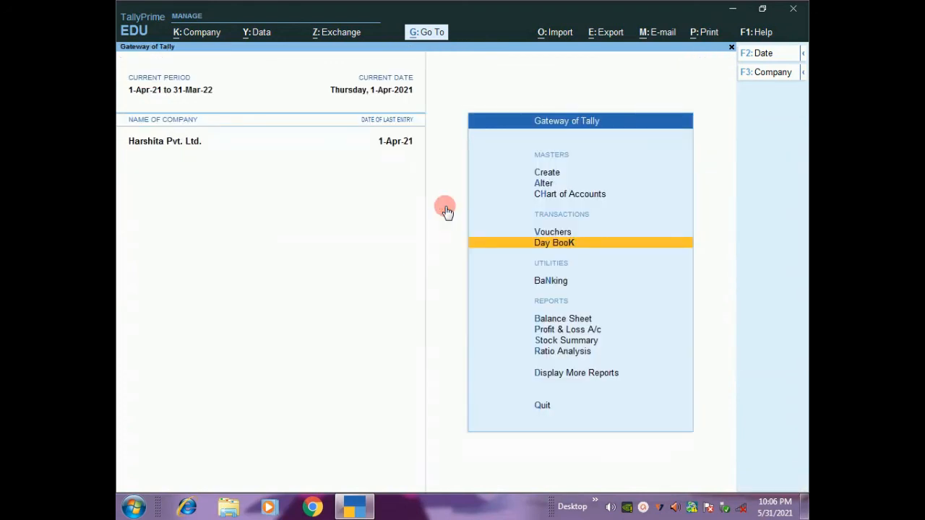